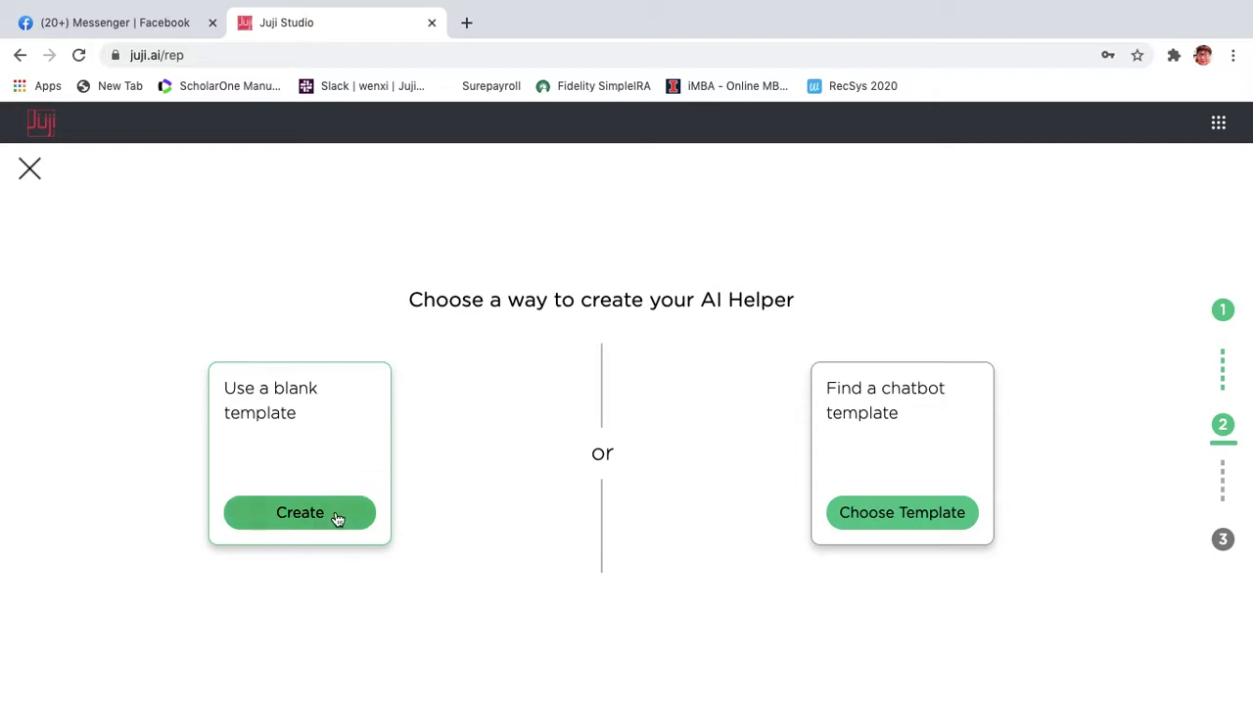
Create the AI Helper from a blank template, choose to customize it, and dismiss the instructions window.
left_click(336, 519)
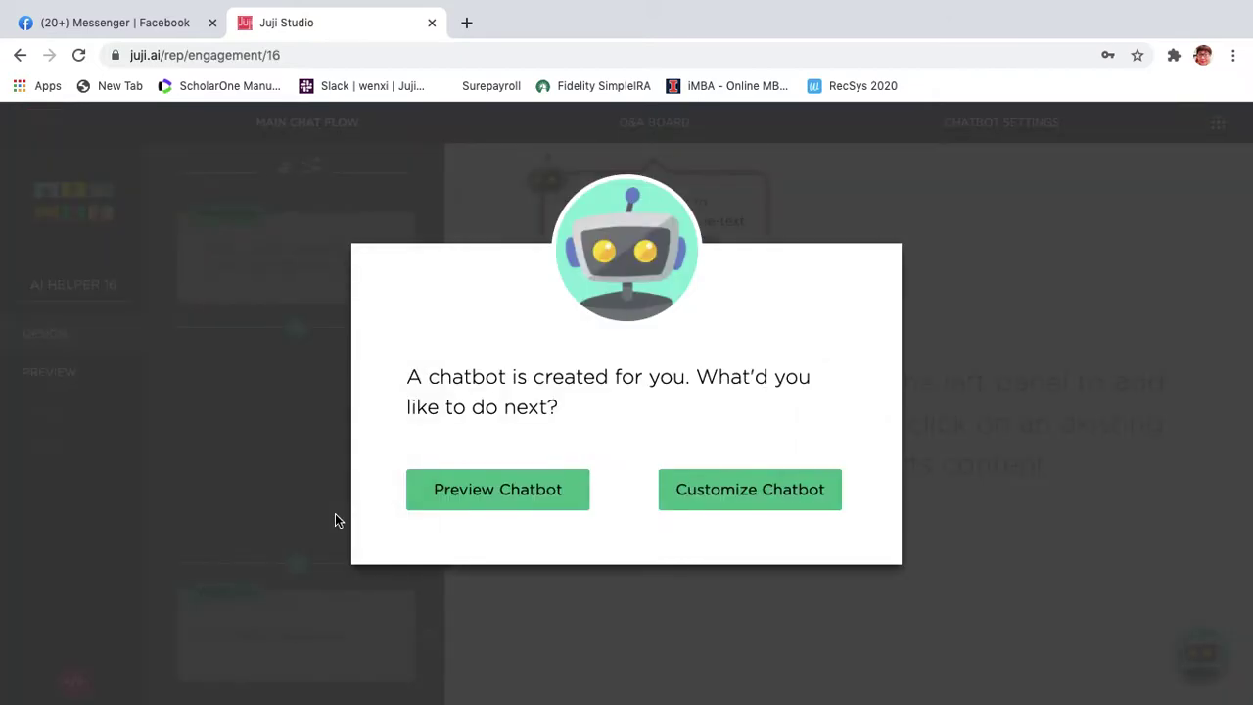
left_click(700, 492)
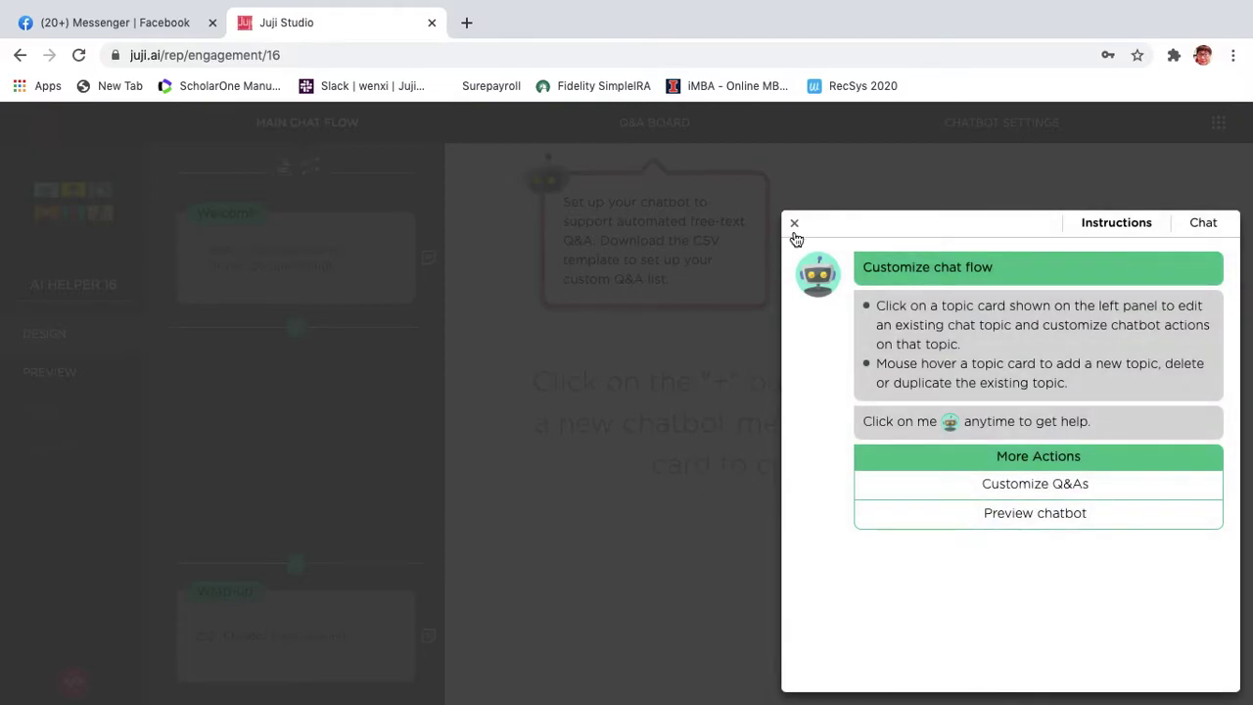
left_click(795, 226)
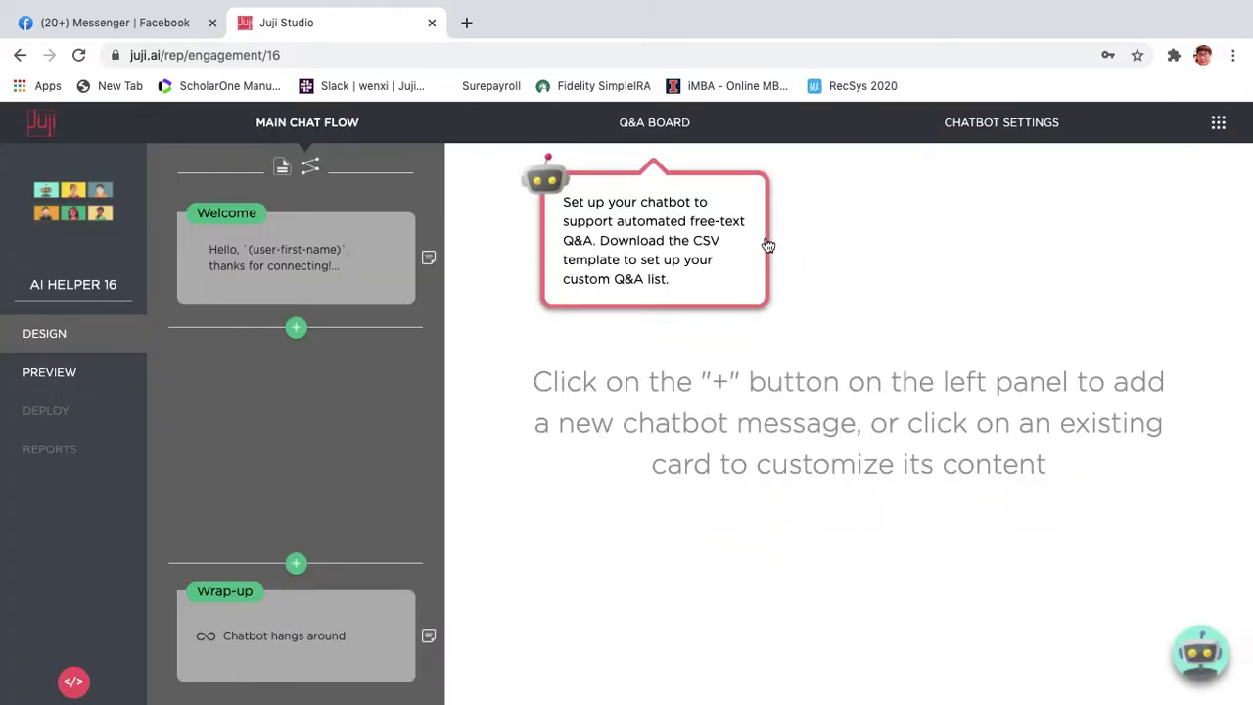
Add a topic after the Welcome card that requests user input with a Facebook Choice question.
left_click(296, 330)
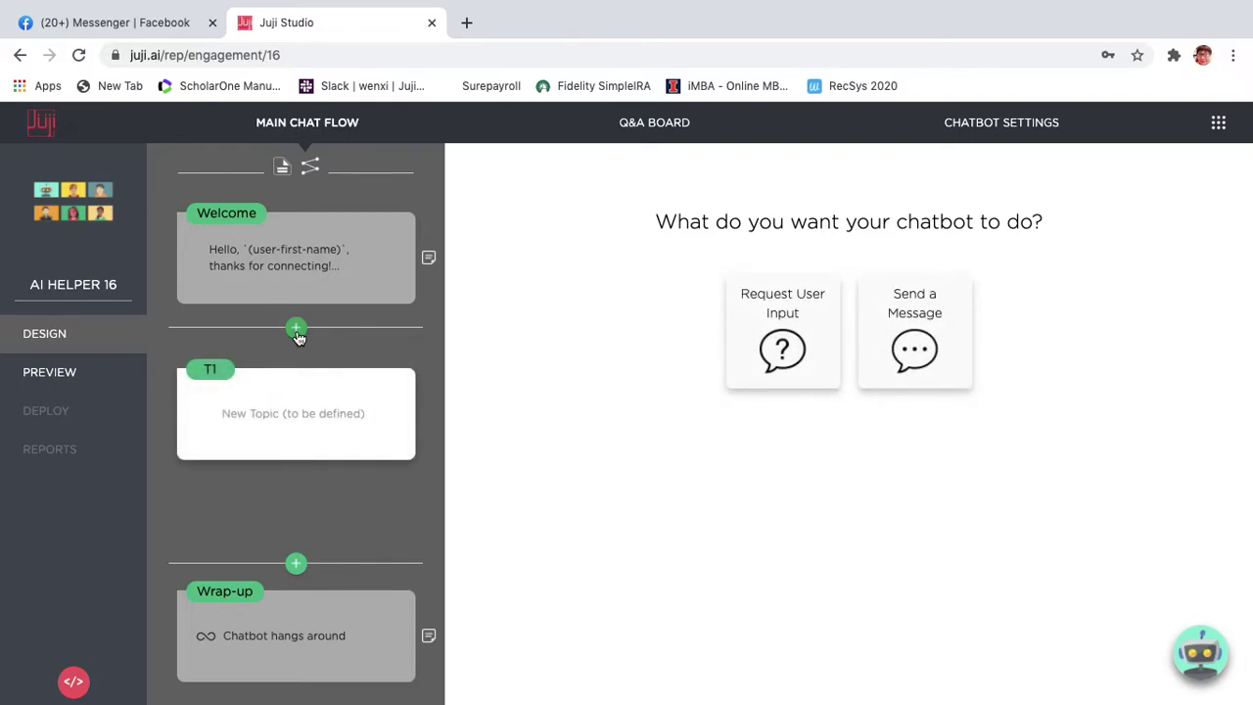
left_click(768, 337)
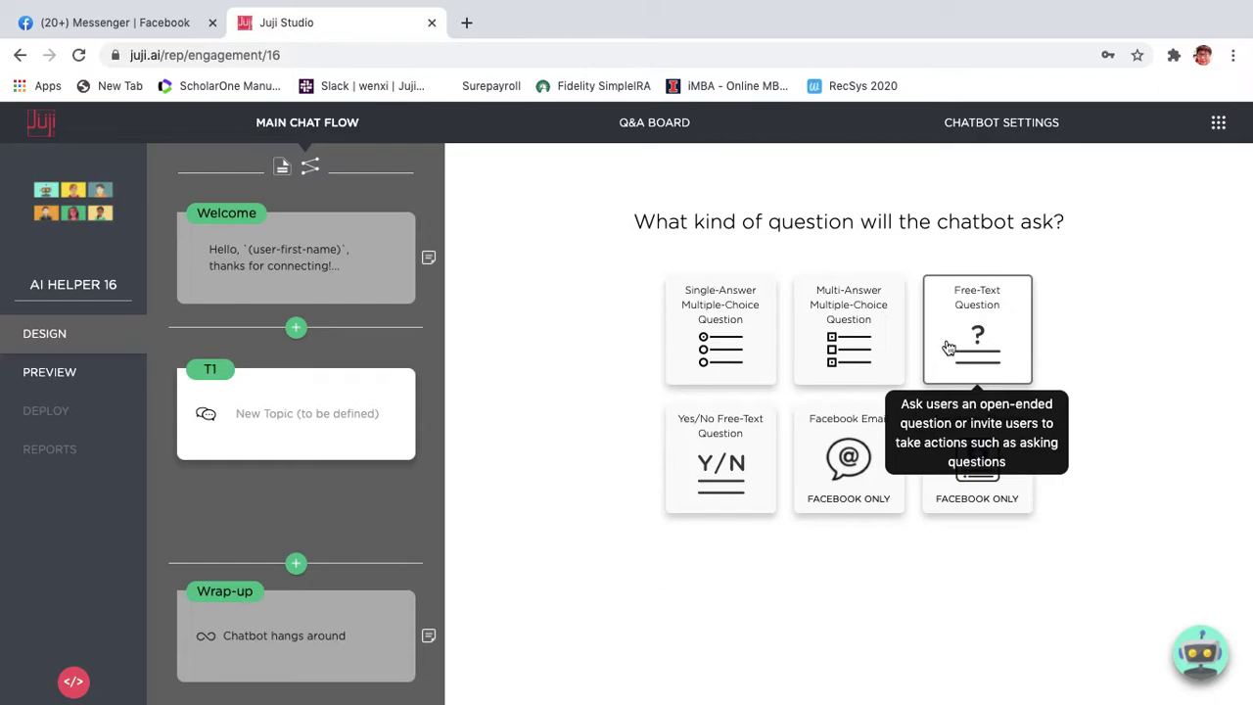
left_click(973, 460)
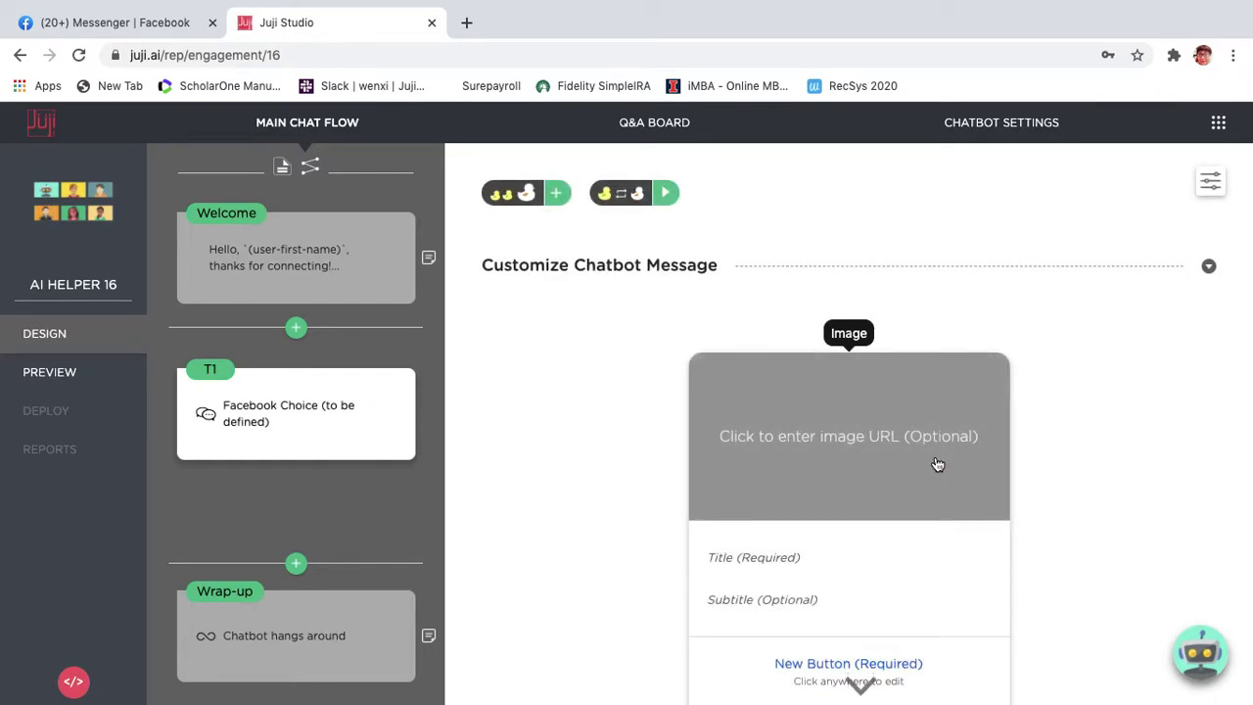
Give the Facebook Choice card the title "How may I help you today?" and the subtitle "Please make a selection".
left_click(775, 557)
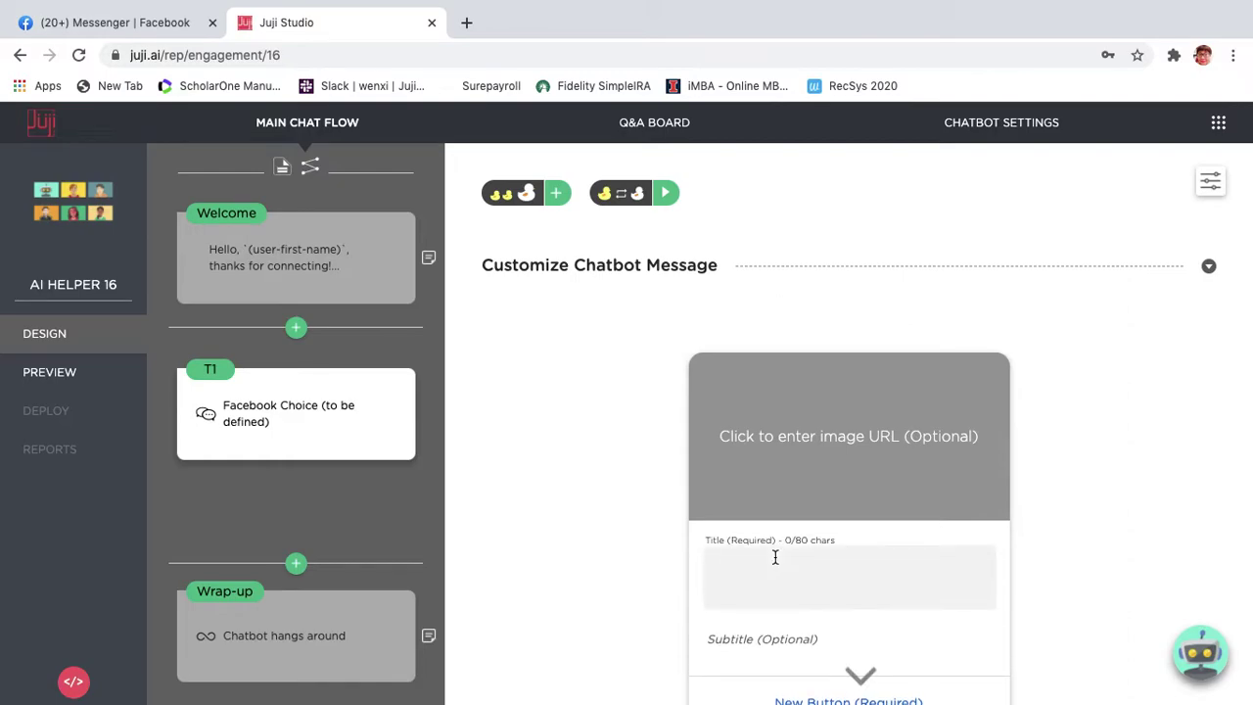
type("How may ")
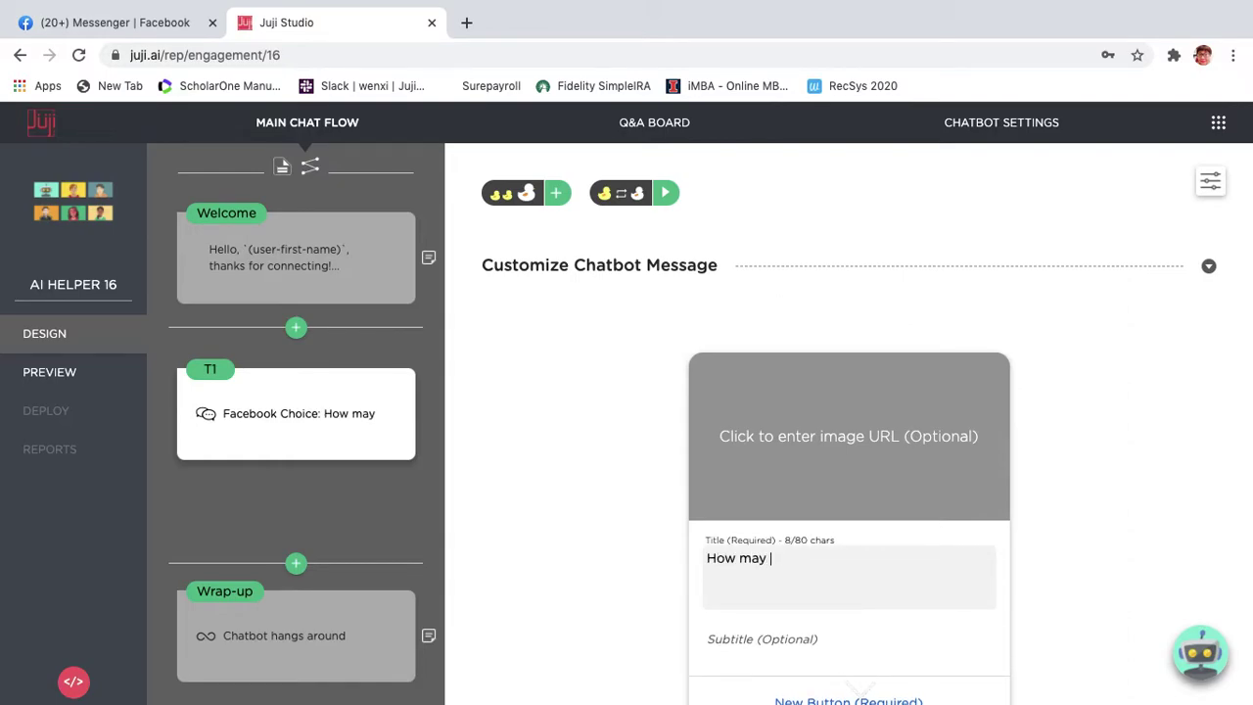
type("I help you today?")
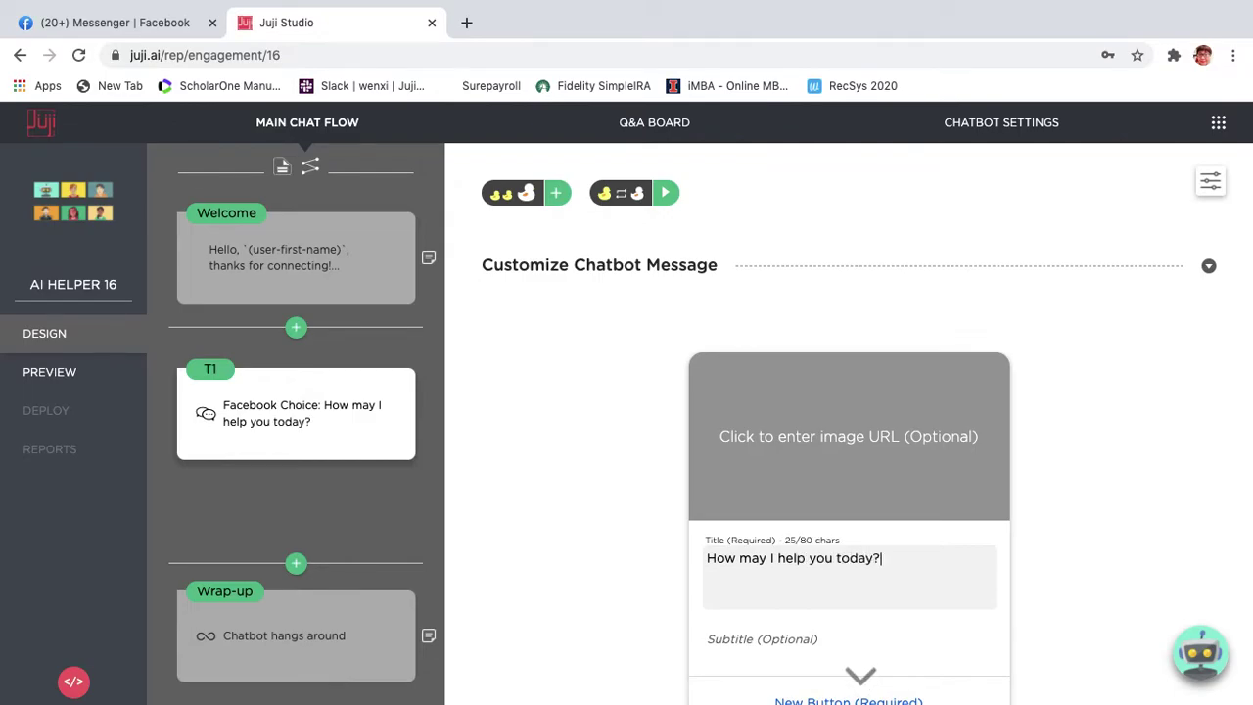
scroll(594, 565, "down", 3)
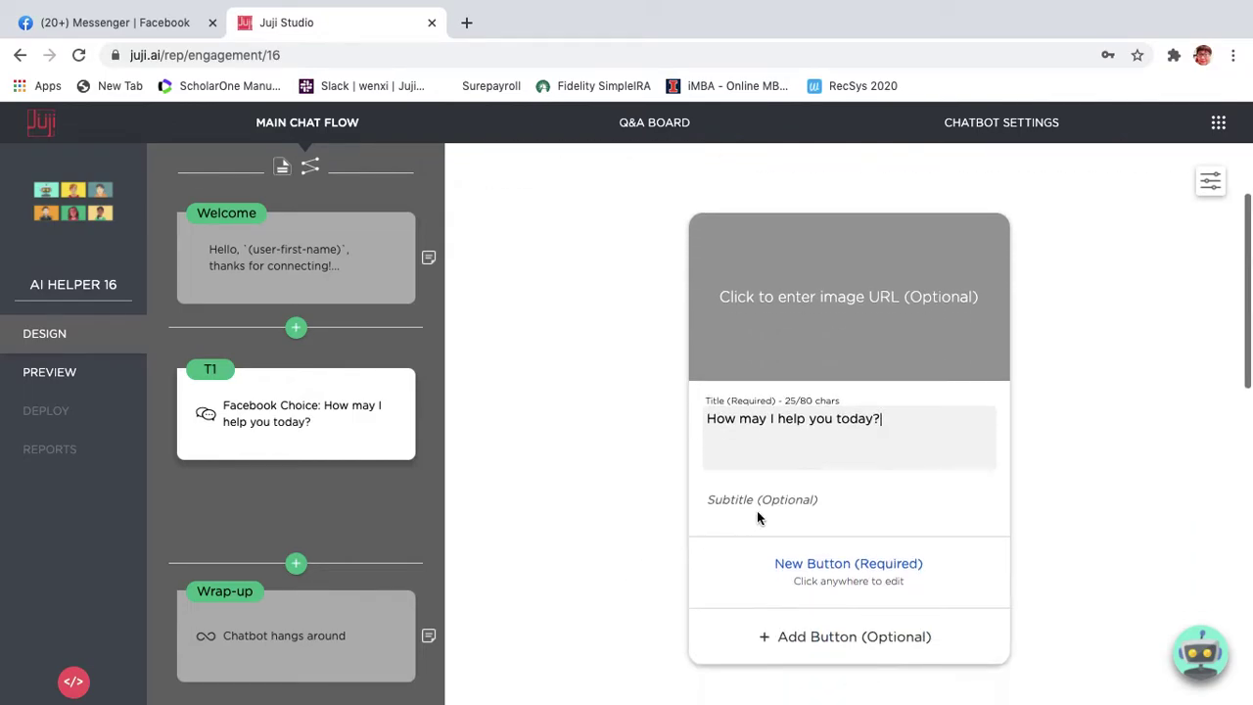
left_click(757, 504)
type("Ple")
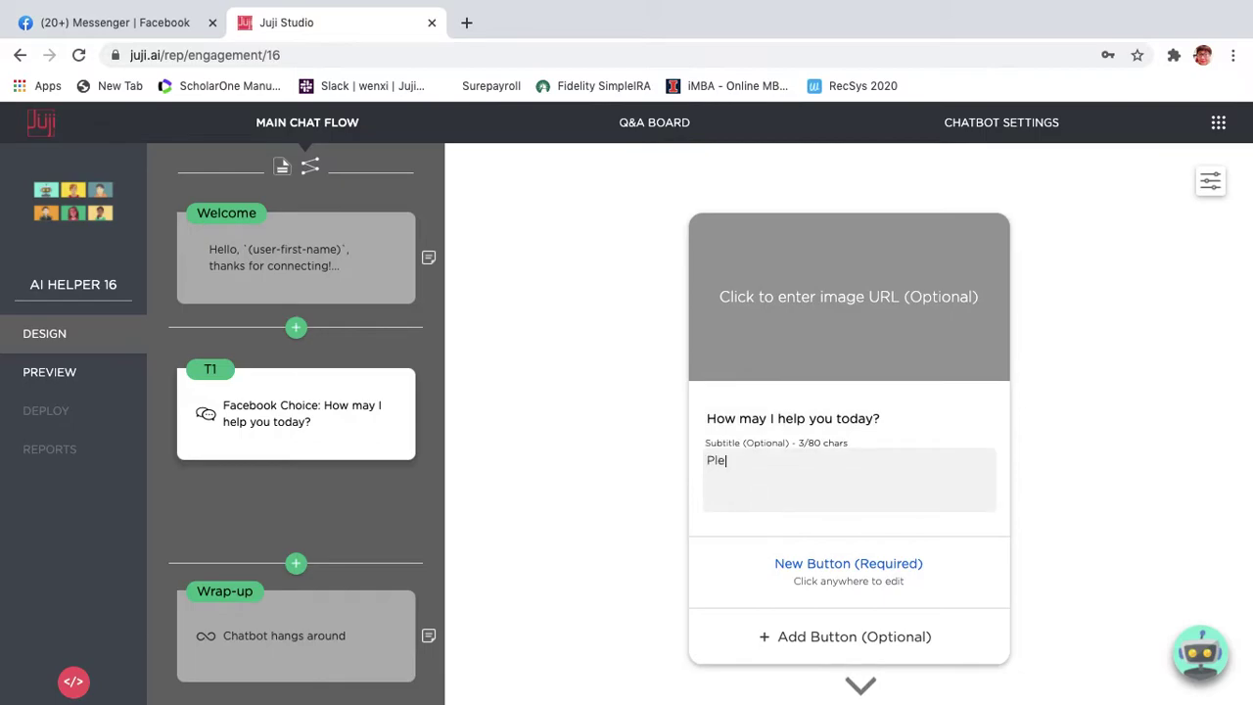
type("ase make a selection")
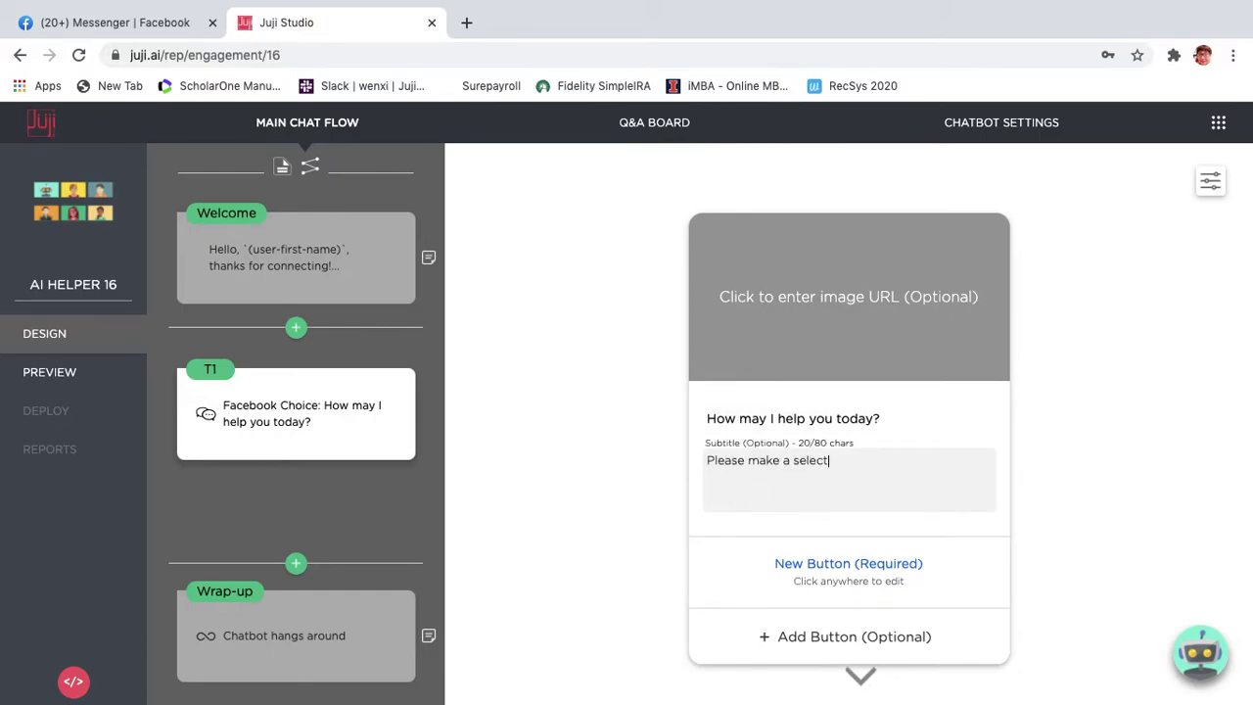
Set up three choice buttons on the card labelled "Reserve a table", "Make an online order" and "I need help".
left_click(792, 563)
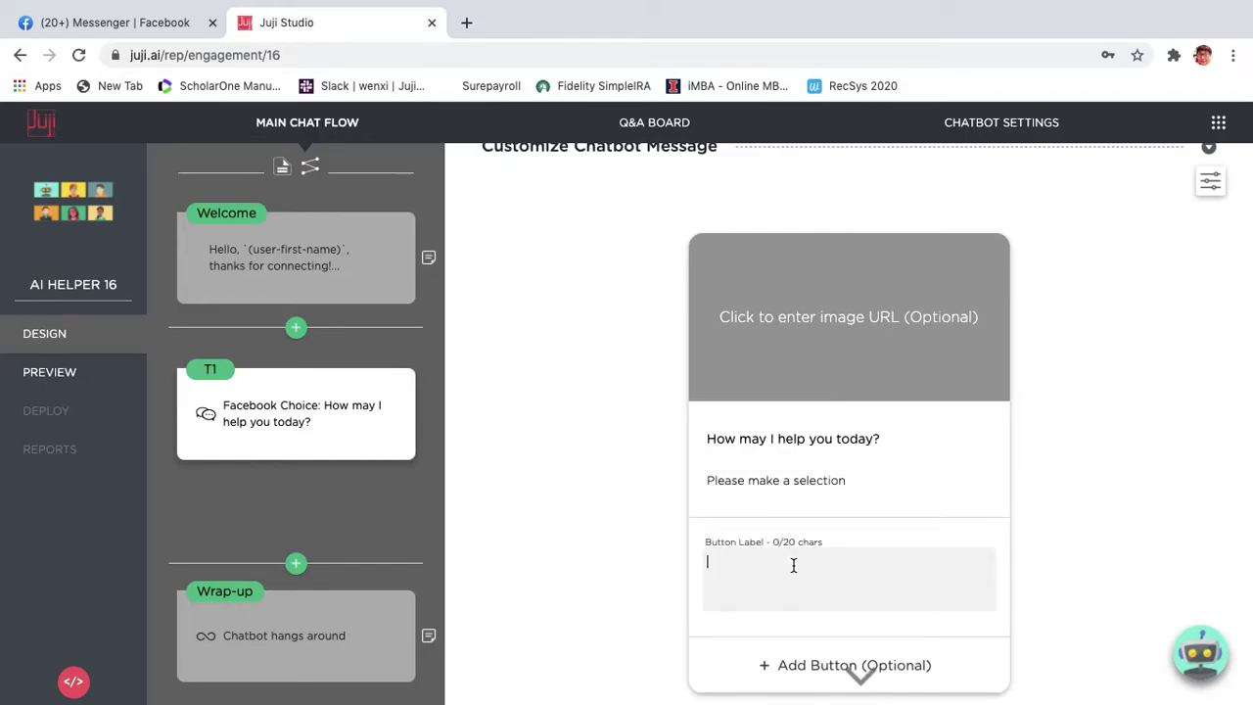
type("Reserve a table")
scroll(833, 571, "down", 3)
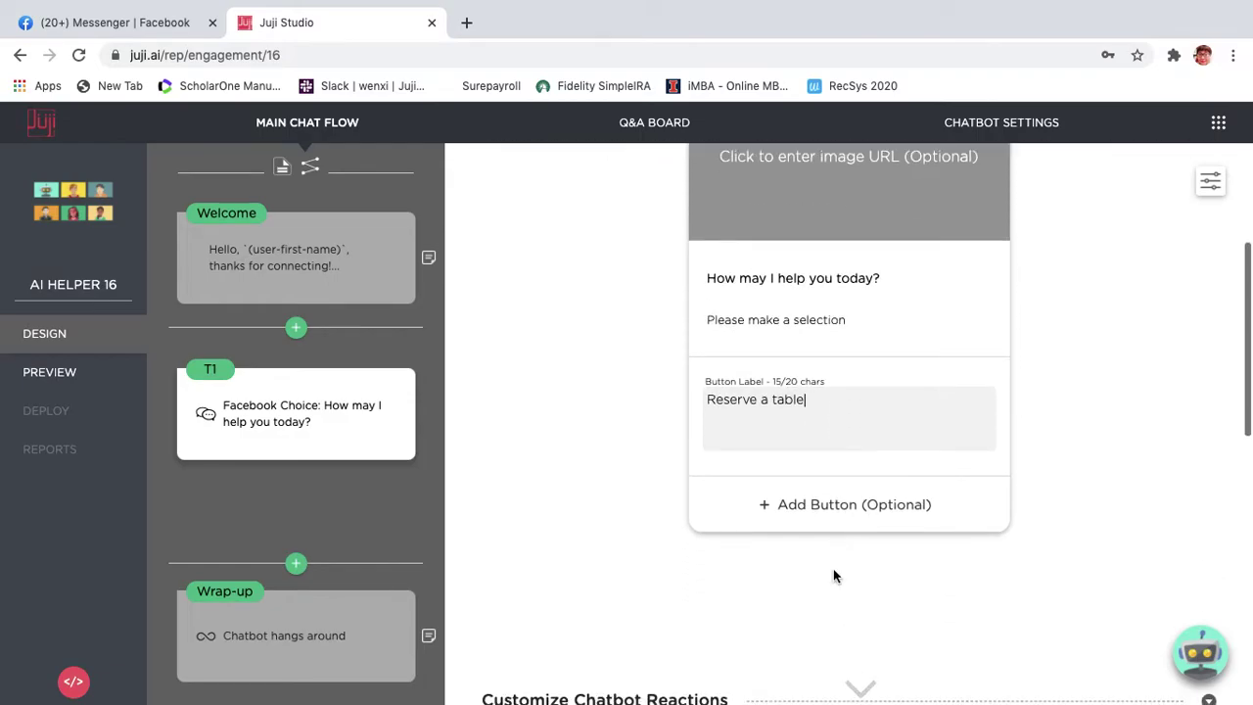
left_click(827, 507)
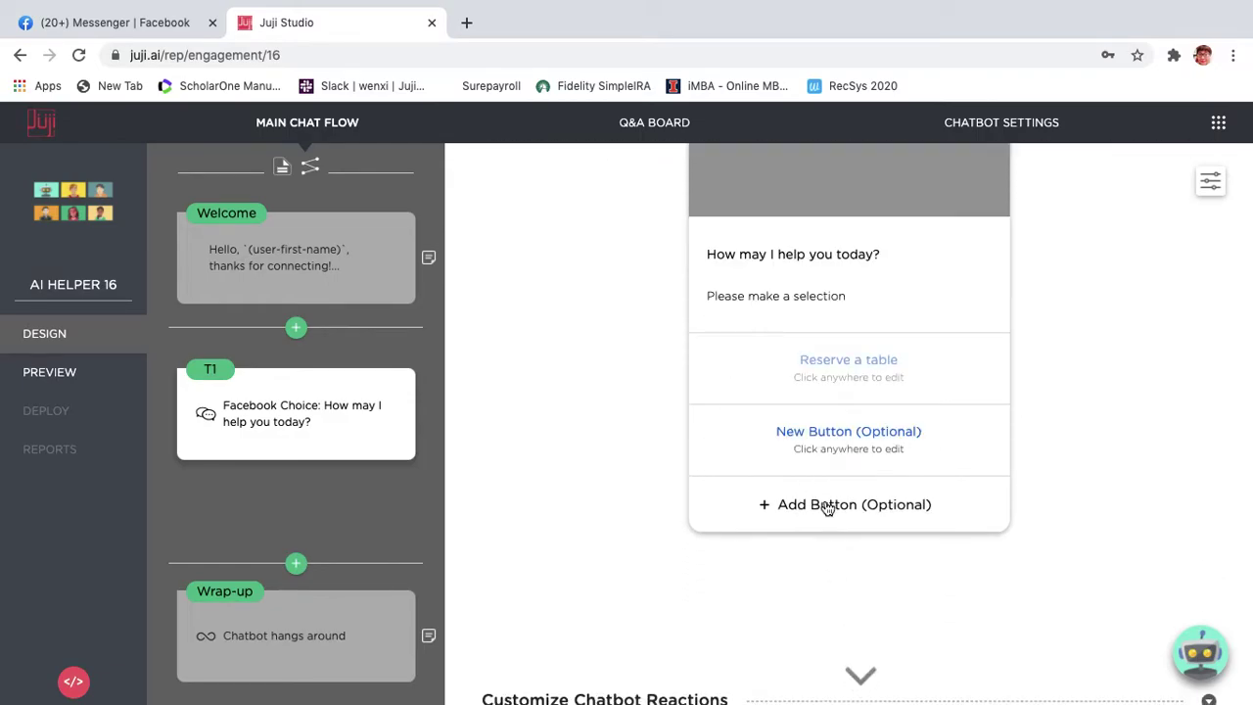
left_click(829, 436)
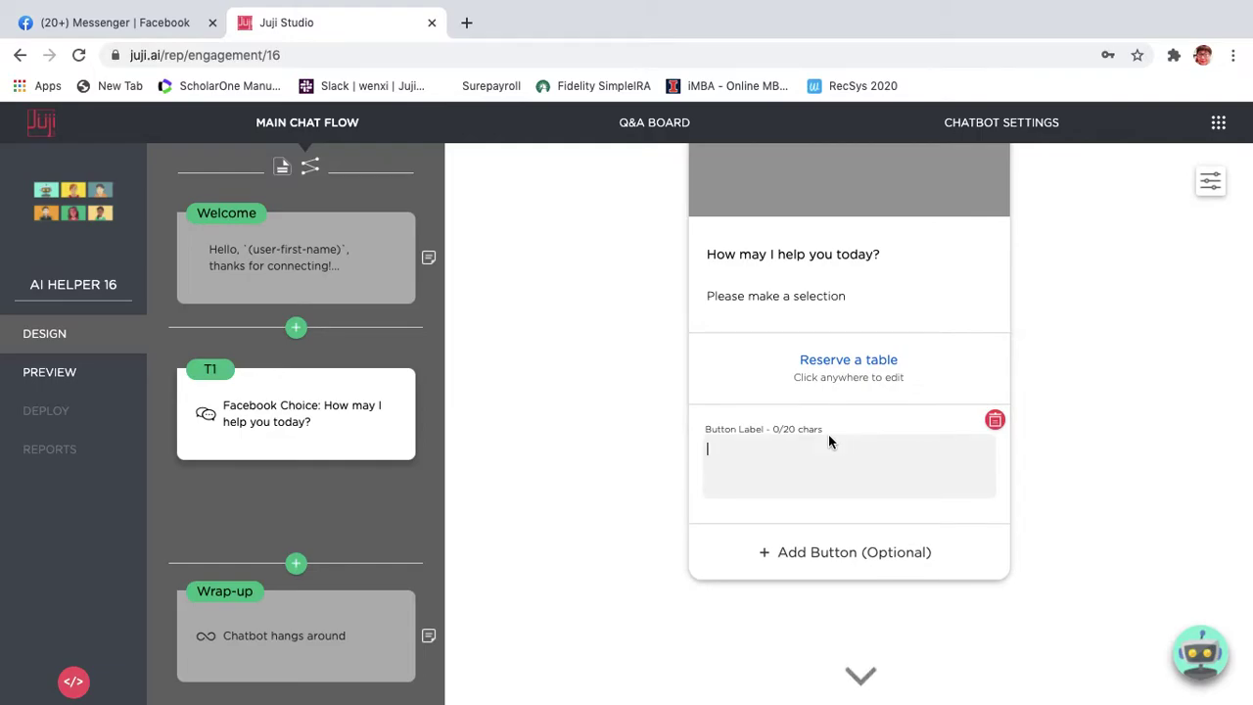
type("Make an online order")
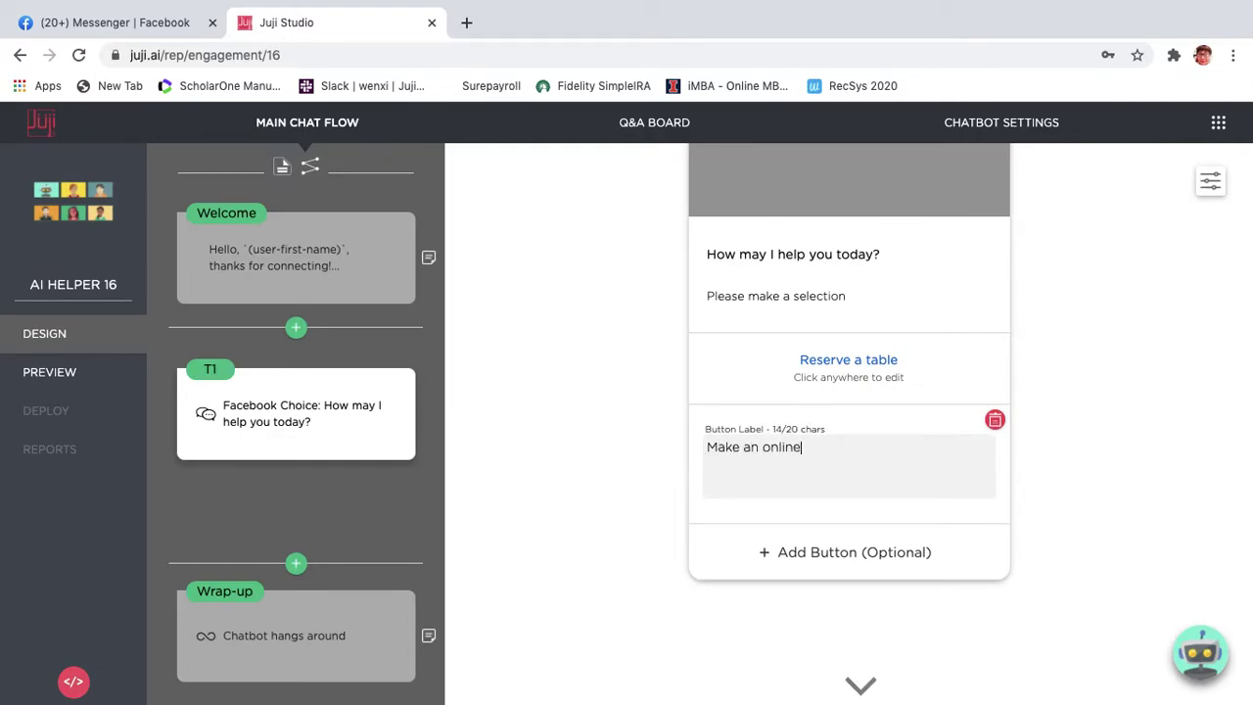
left_click(830, 552)
left_click(821, 550)
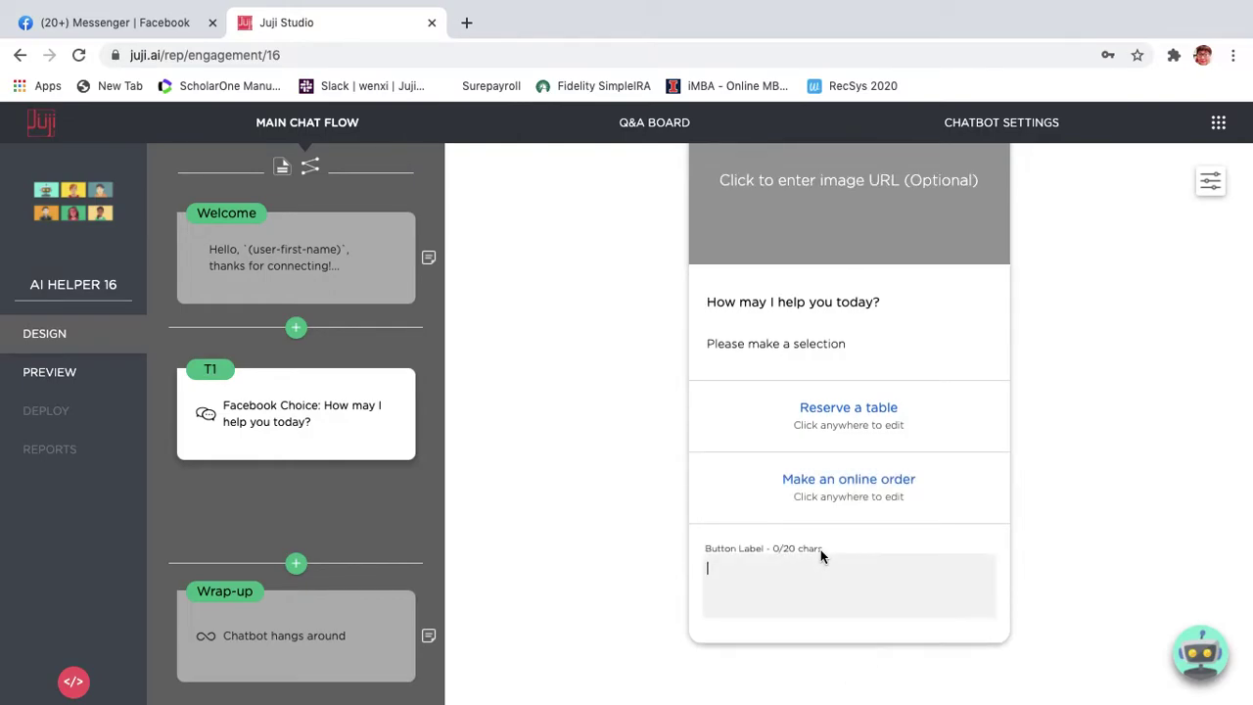
type("I need help")
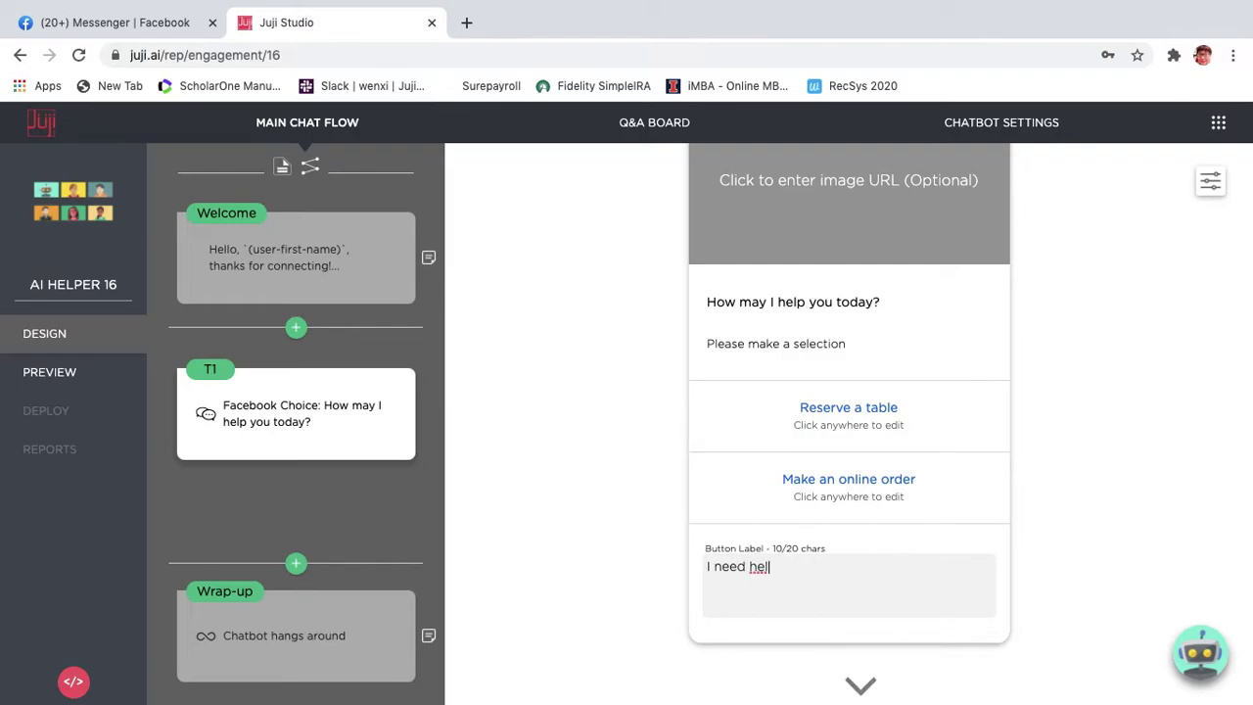
left_click(597, 472)
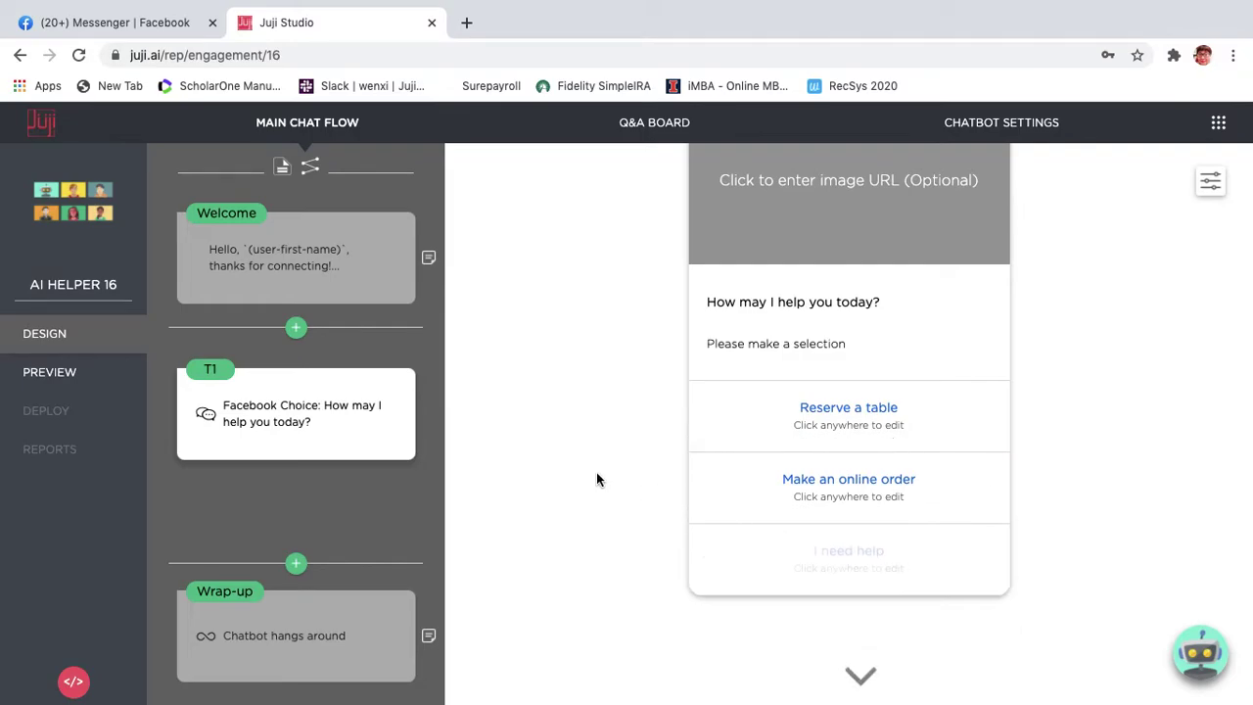
Paste the copied Unsplash photo URL as the image of the Facebook Choice card.
scroll(692, 413, "up", 3)
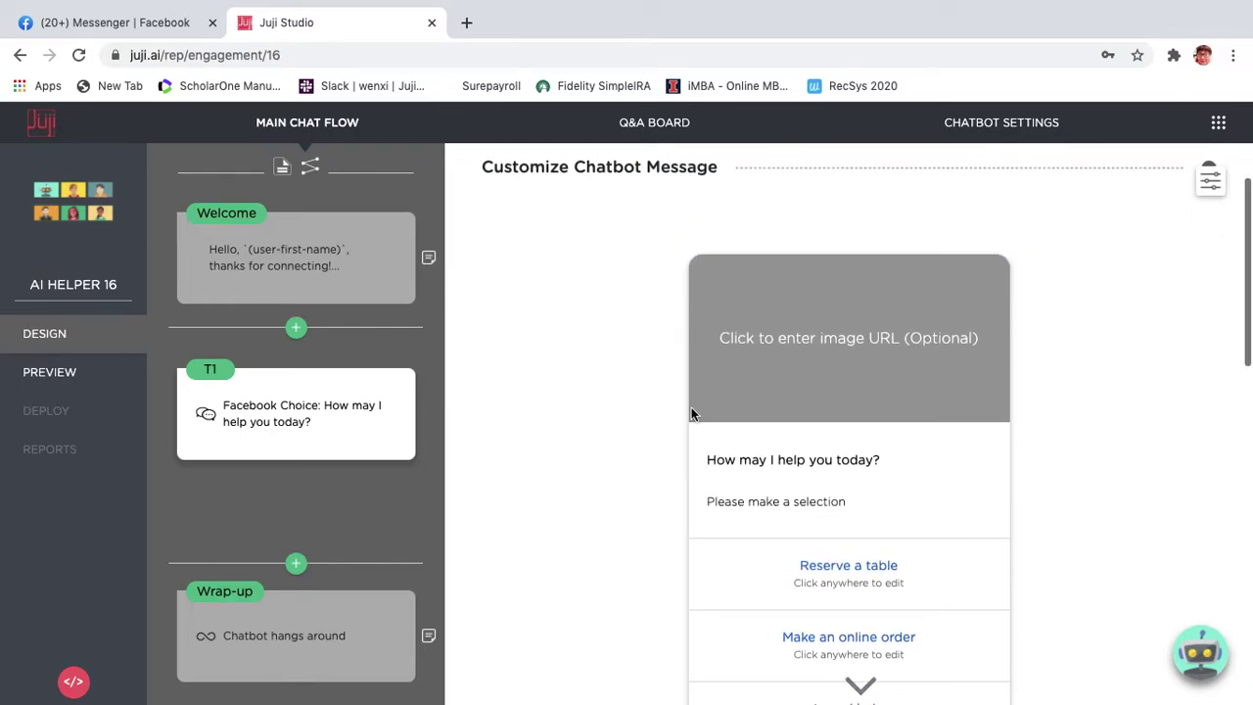
left_click(780, 338)
key("ctrl+v")
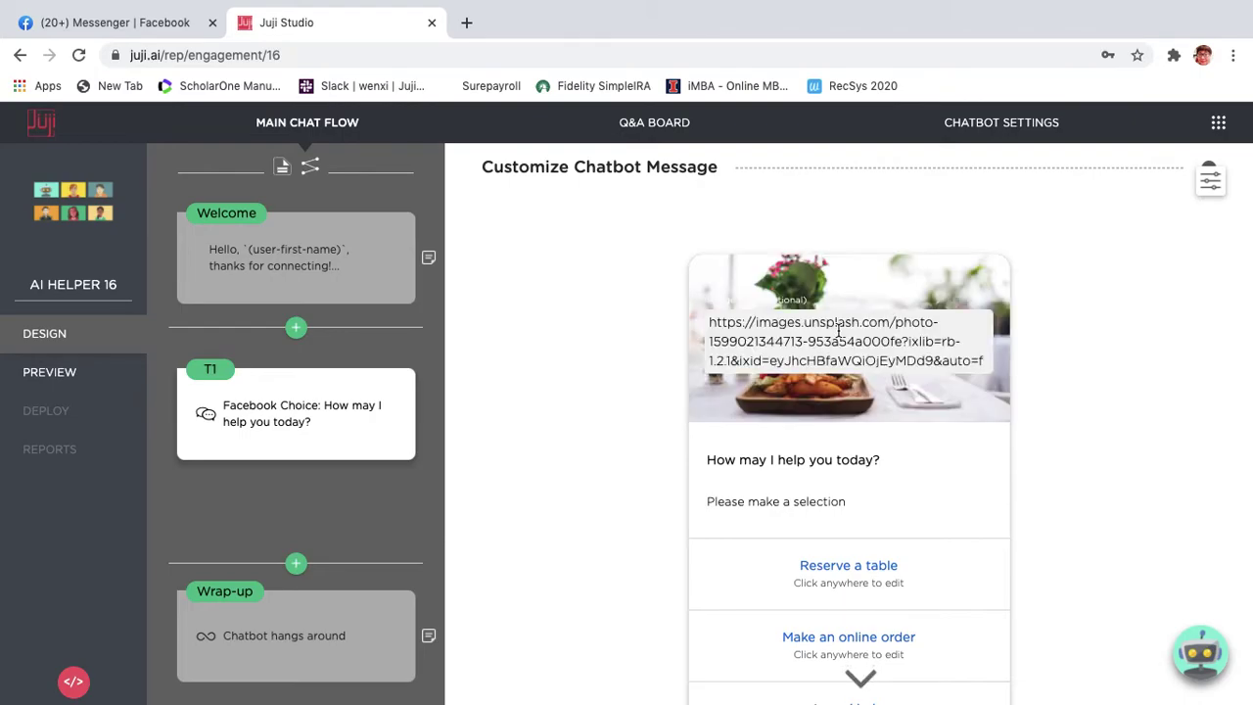
left_click(542, 475)
Add a custom chatbot reaction triggered when the user choice is "Reserve a table".
scroll(542, 478, "down", 2)
scroll(541, 479, "down", 10)
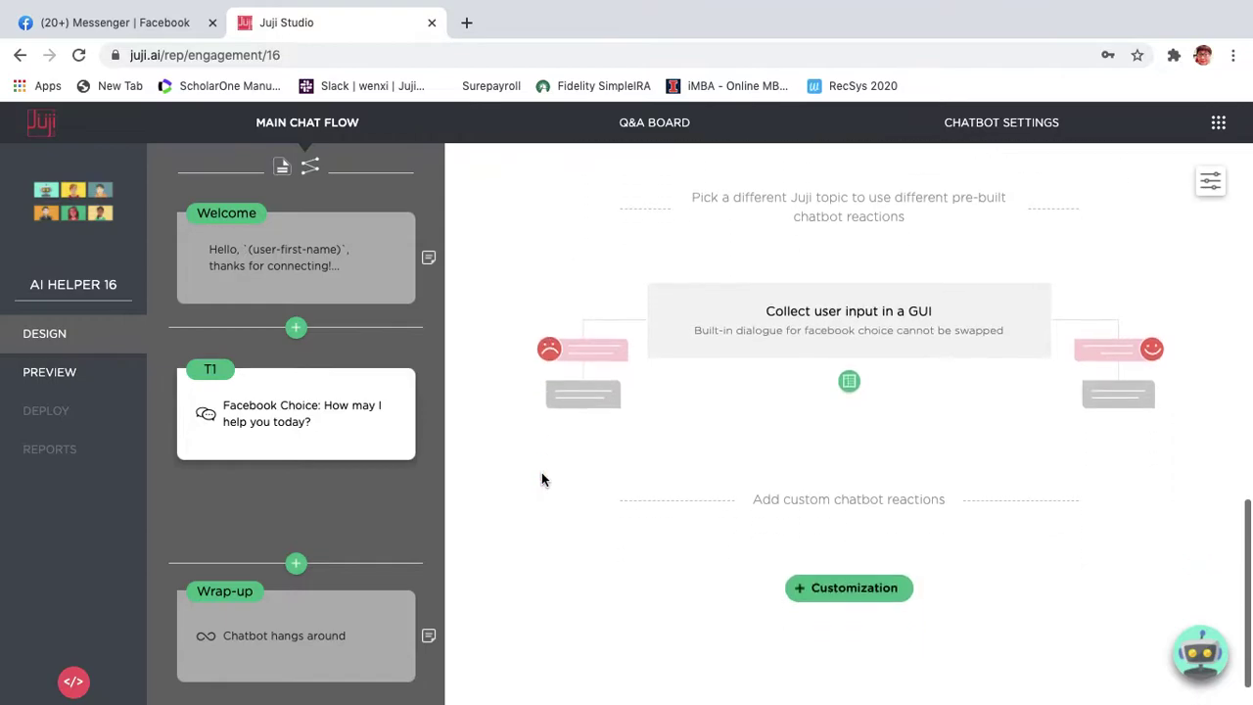
left_click(823, 553)
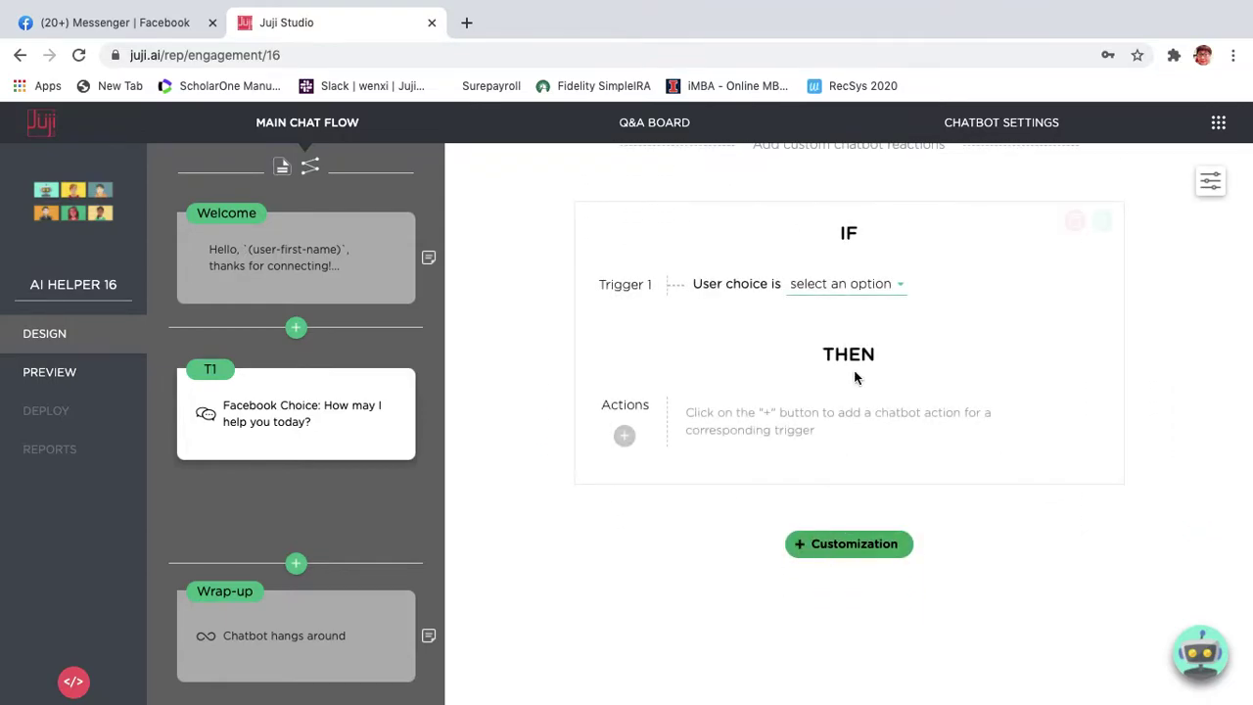
left_click(868, 286)
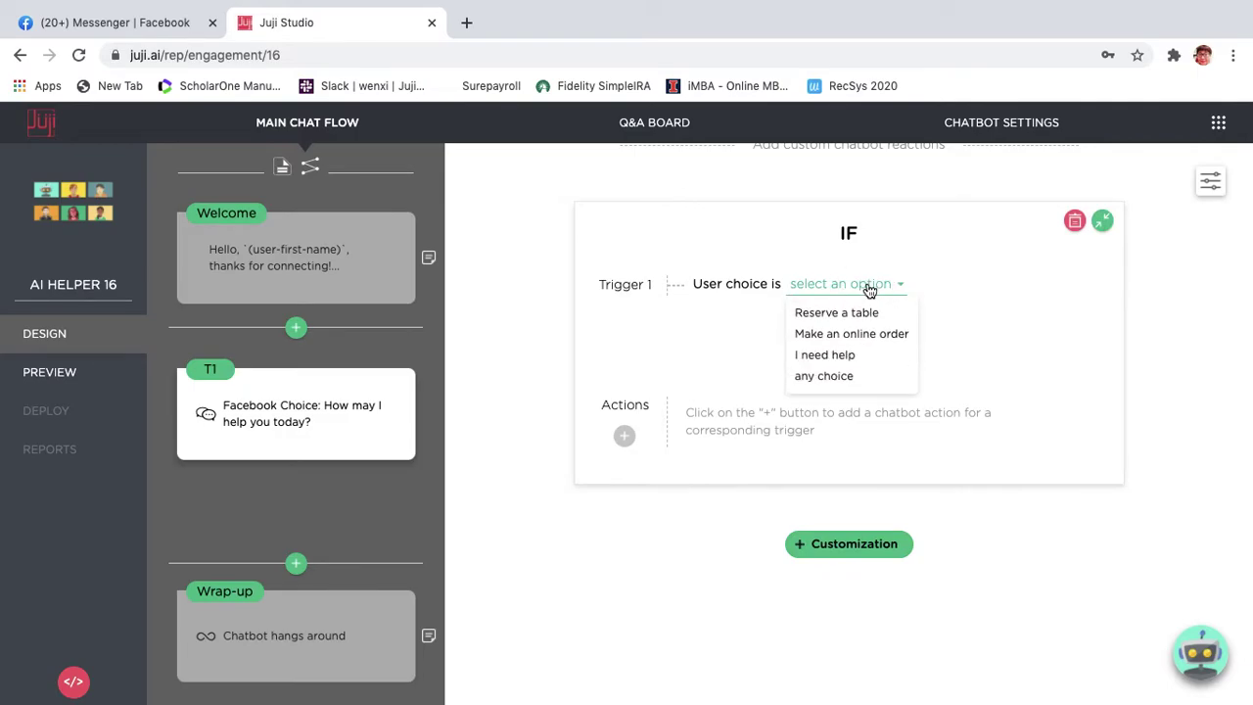
left_click(859, 314)
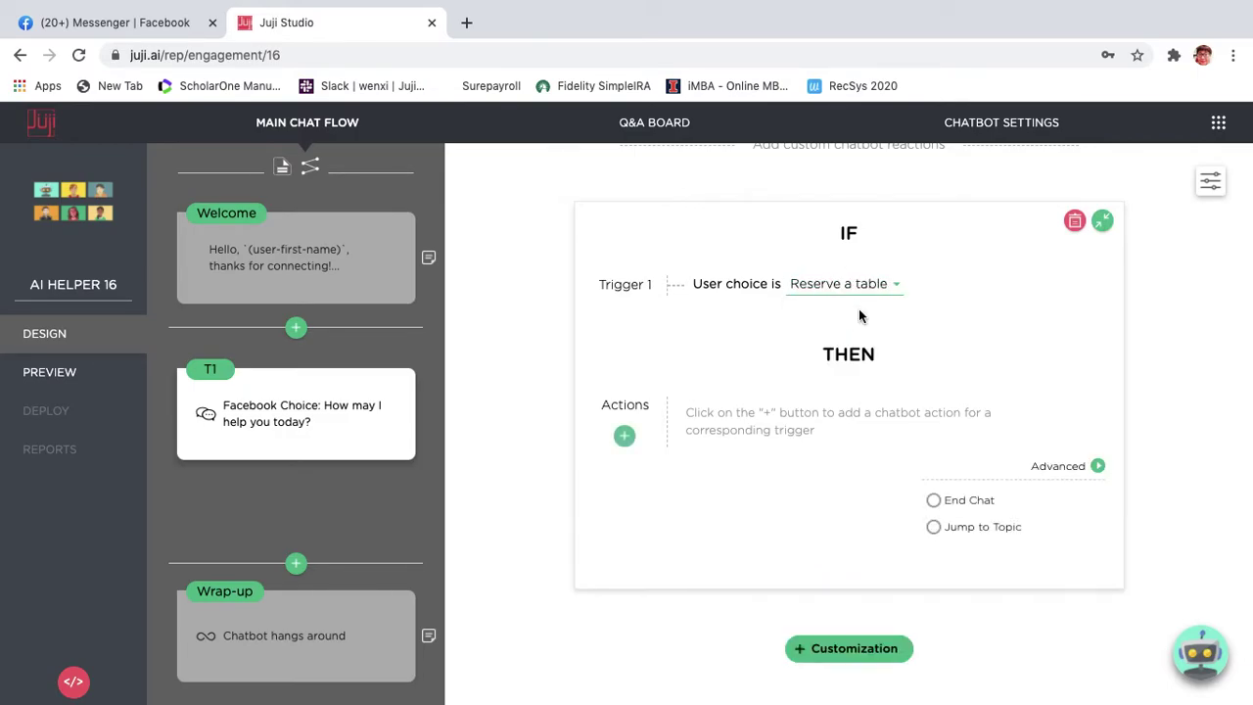
Add a follow-up request with a new question as the reaction's action and make it a Free-Text Question.
left_click(627, 440)
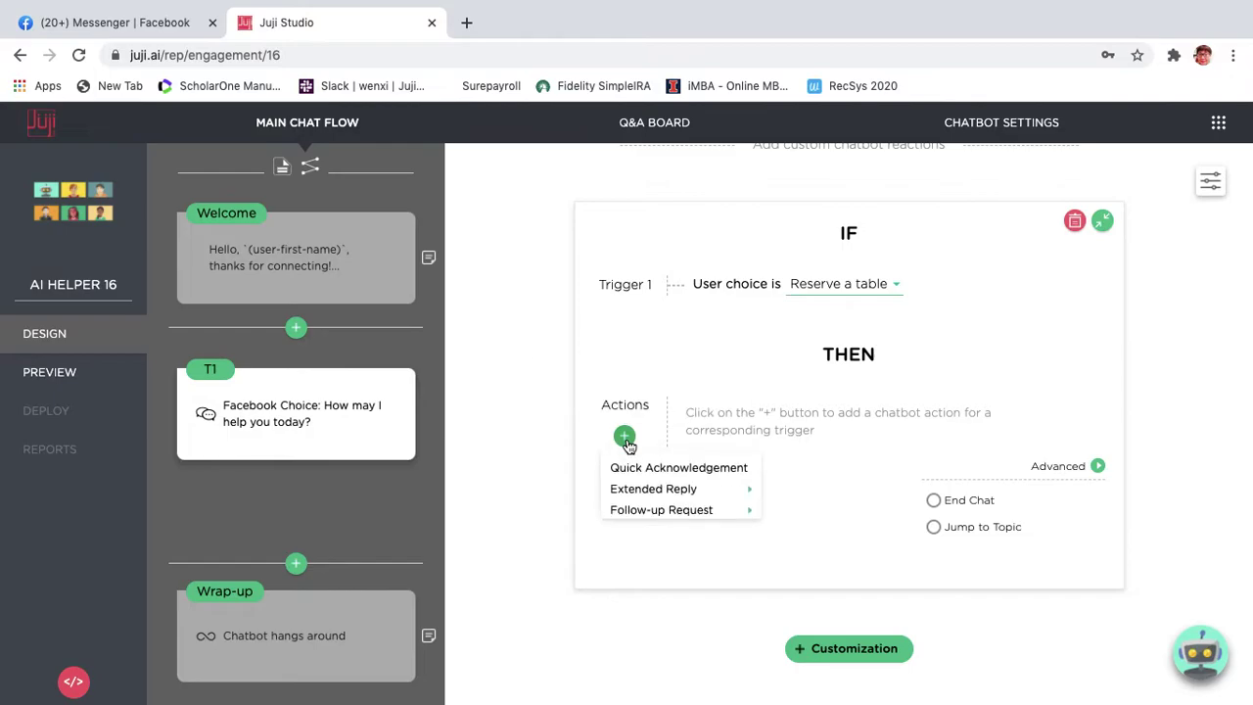
mouse_move(637, 511)
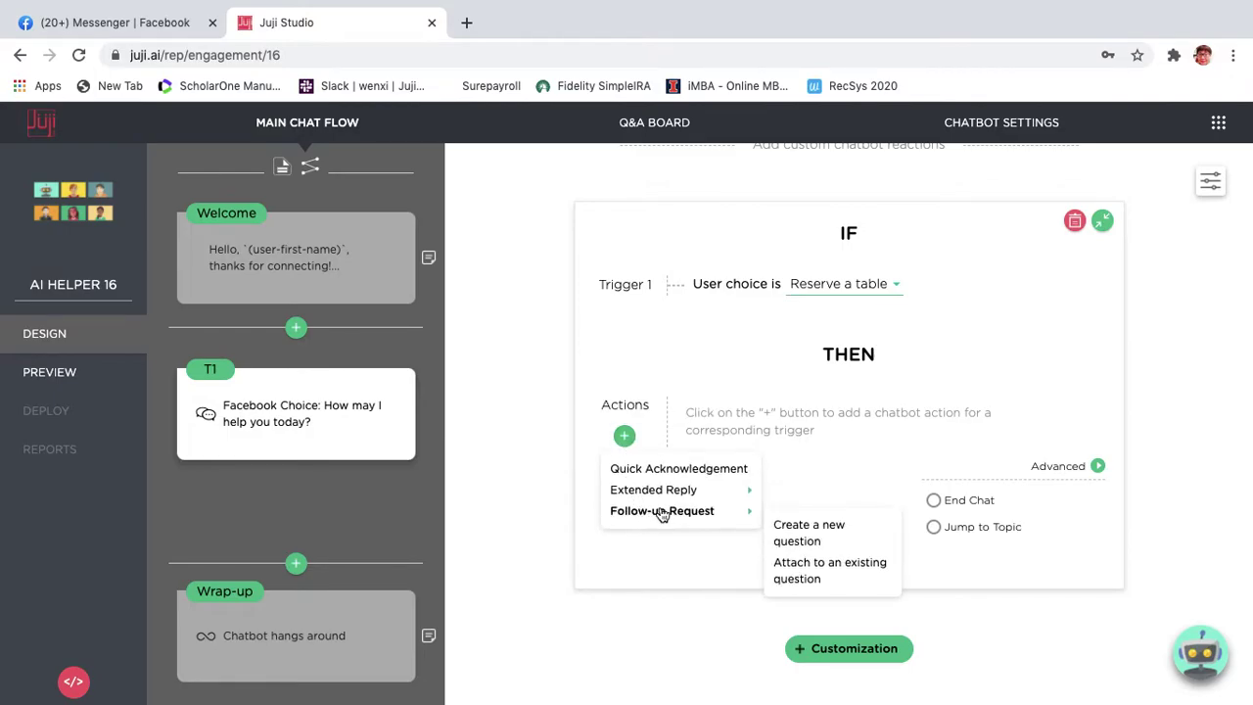
left_click(802, 529)
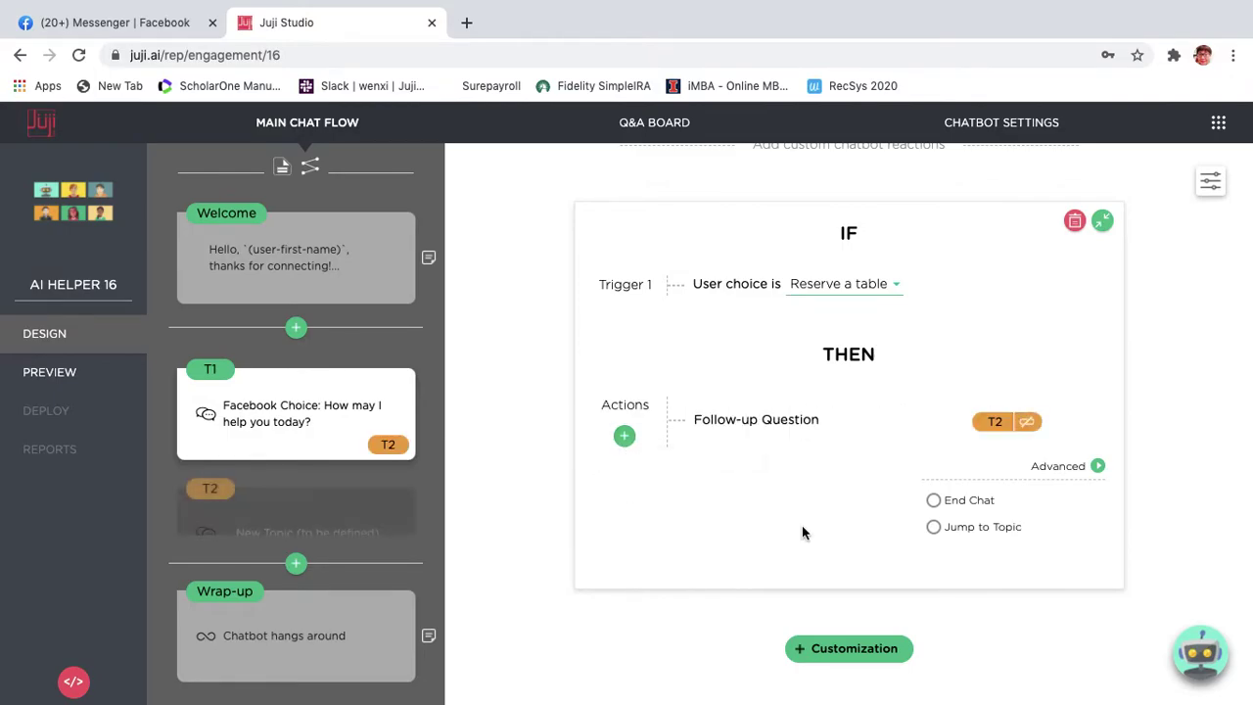
left_click(995, 427)
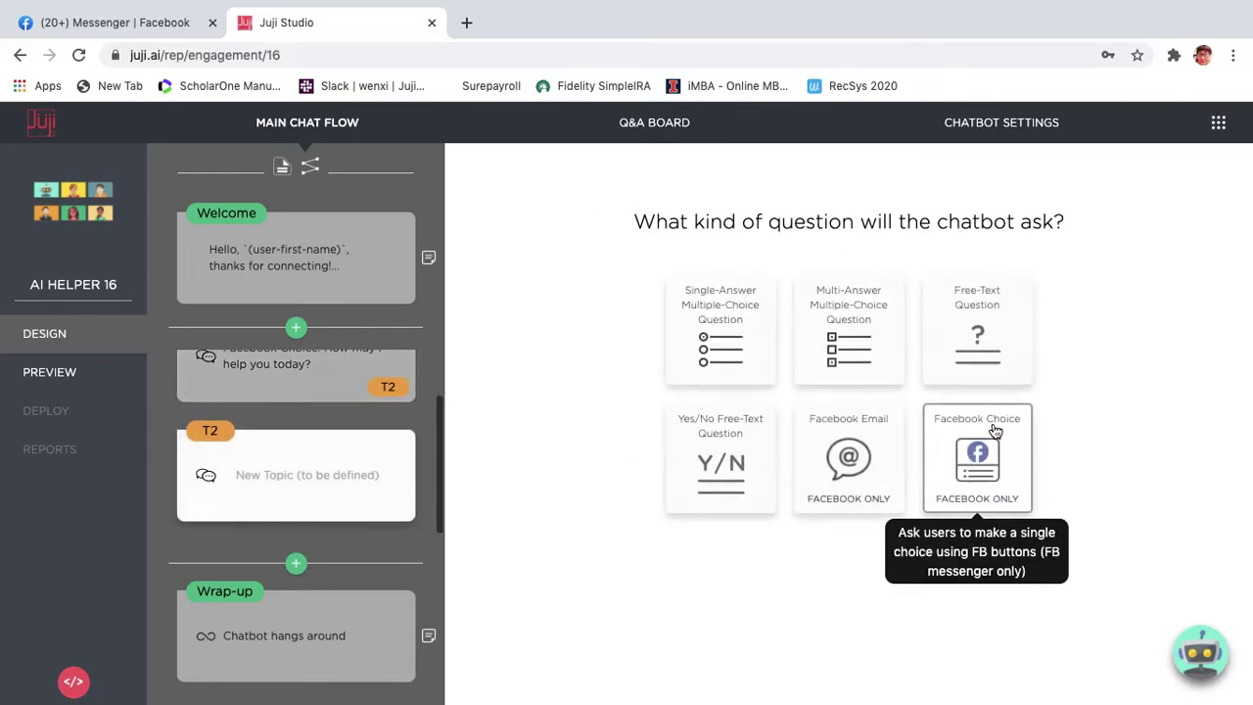
left_click(993, 352)
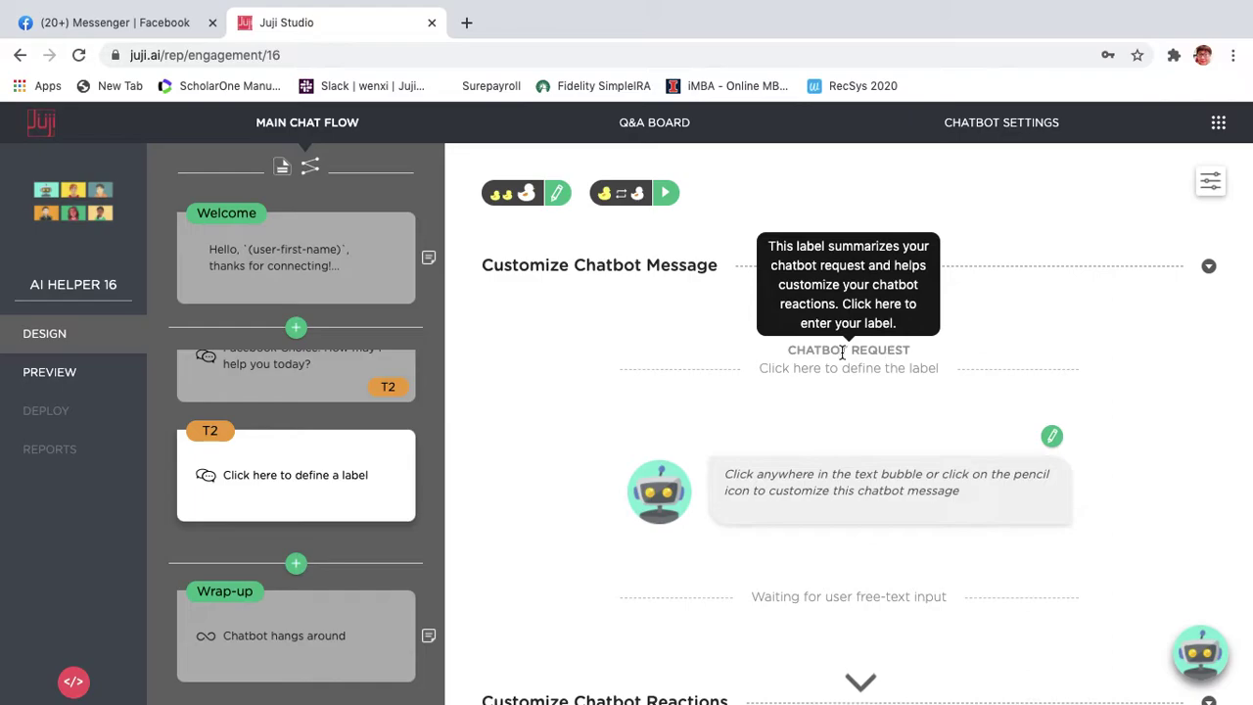
Label the follow-up request "Make a reservation".
left_click(843, 351)
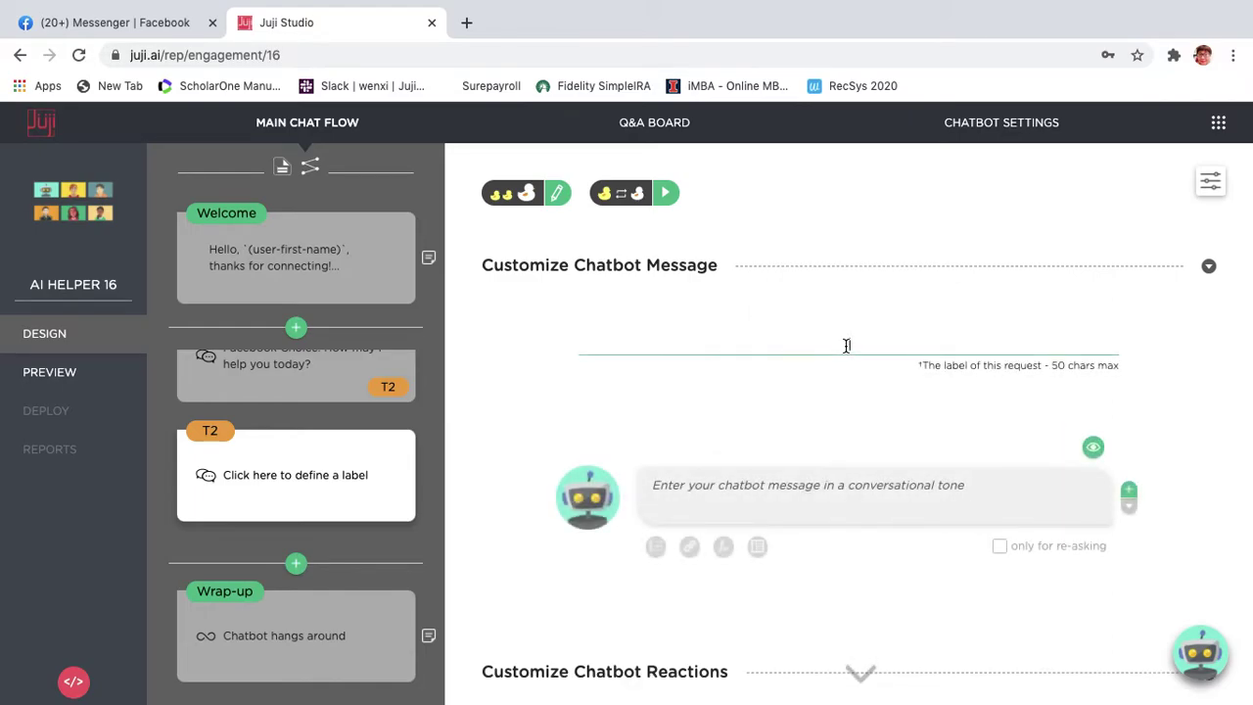
type("Make a reservation")
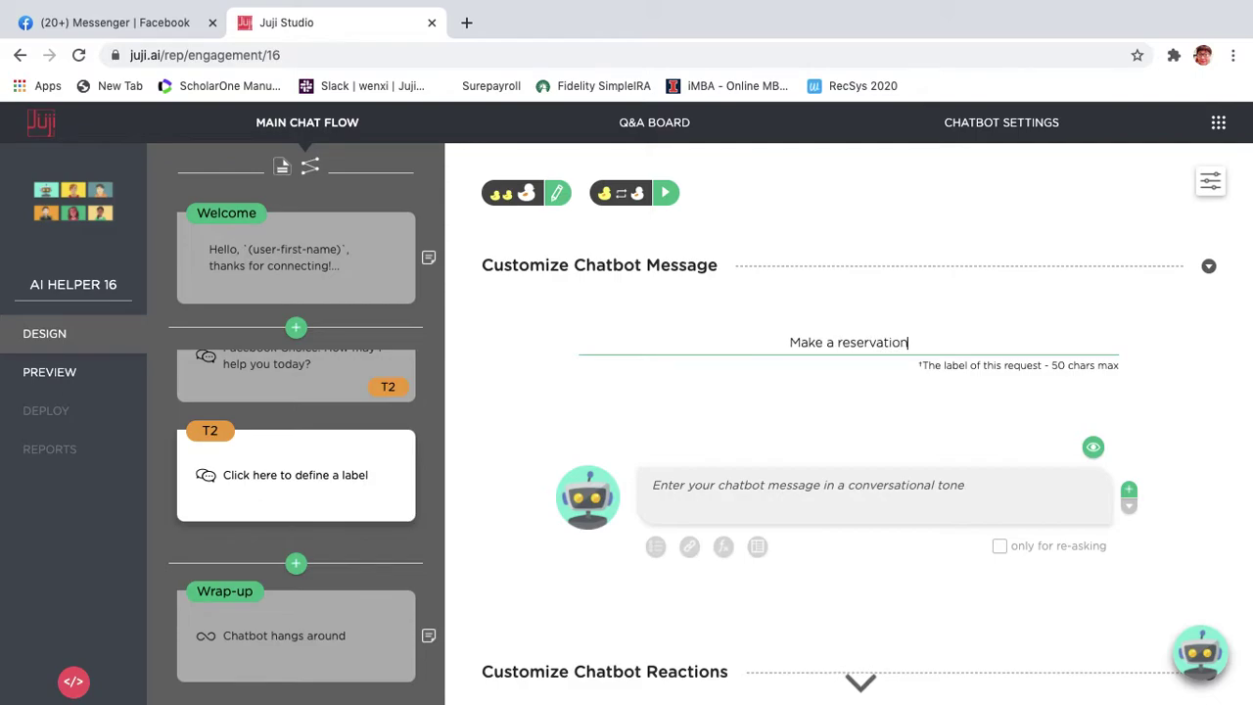
Write the chatbot message "I'd be happy to help you. Could you tell me the time, date, and the number of people for your reservation?".
left_click(748, 487)
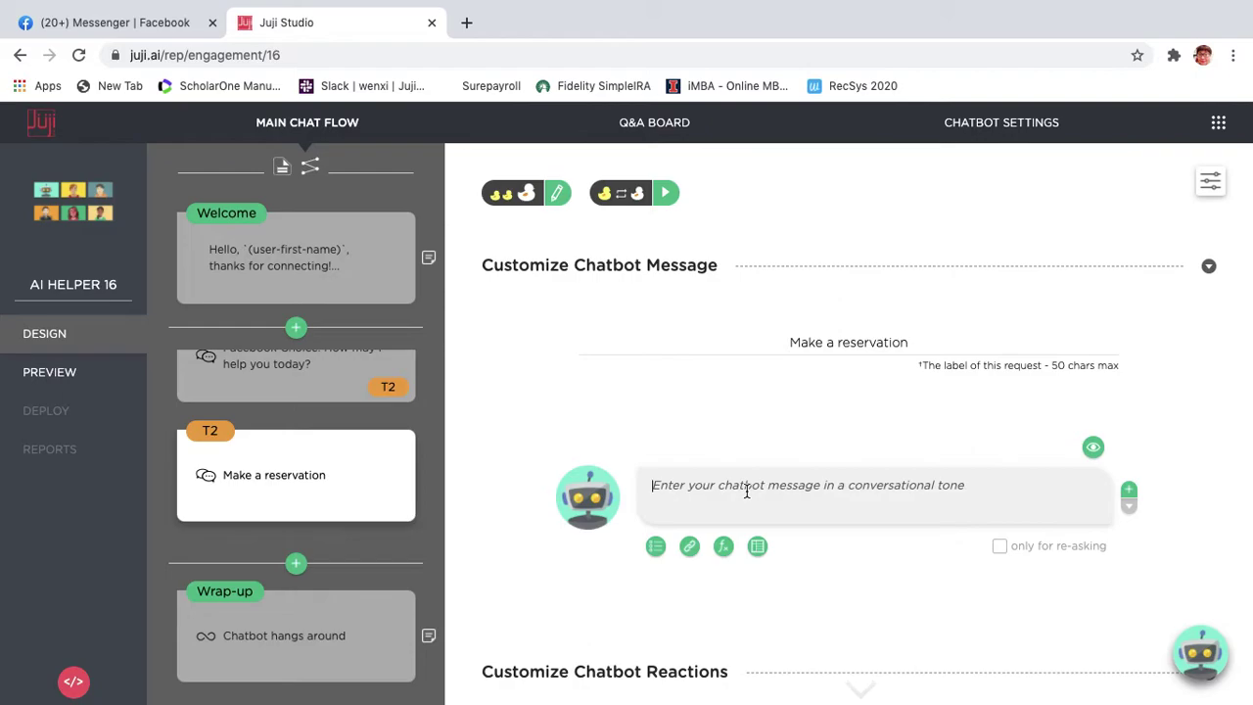
type("I'd ")
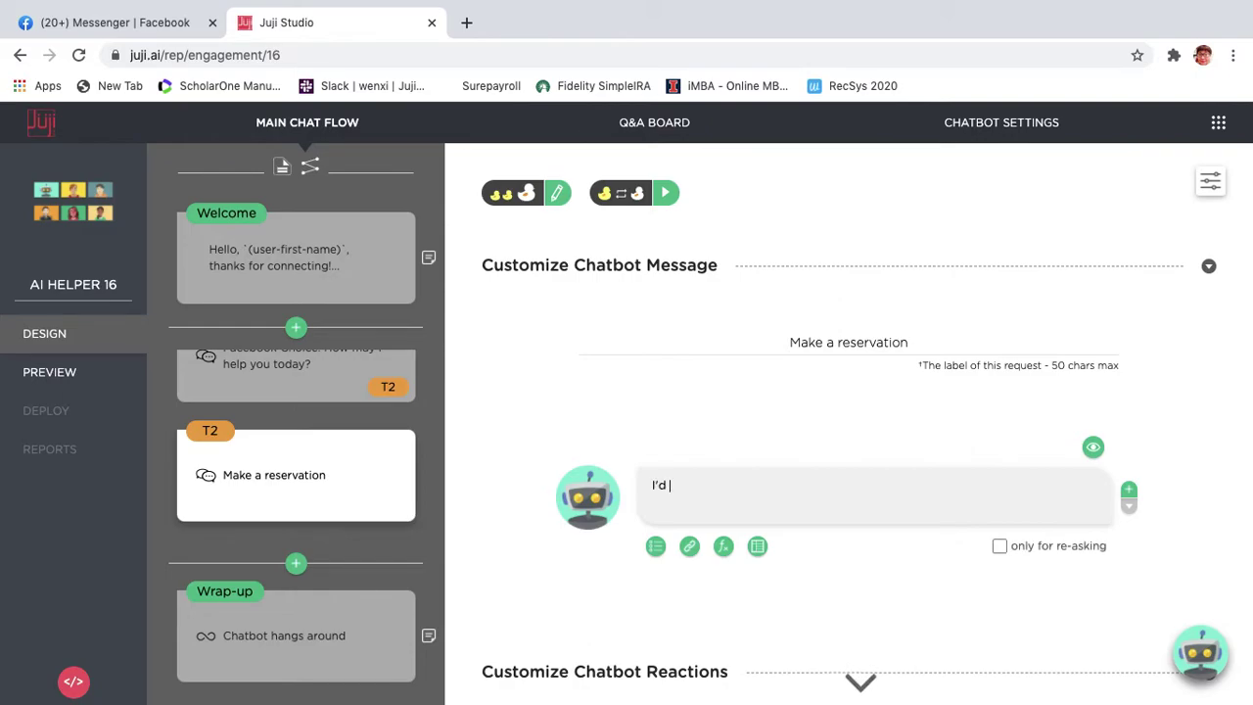
type("be happy to help you. Could you")
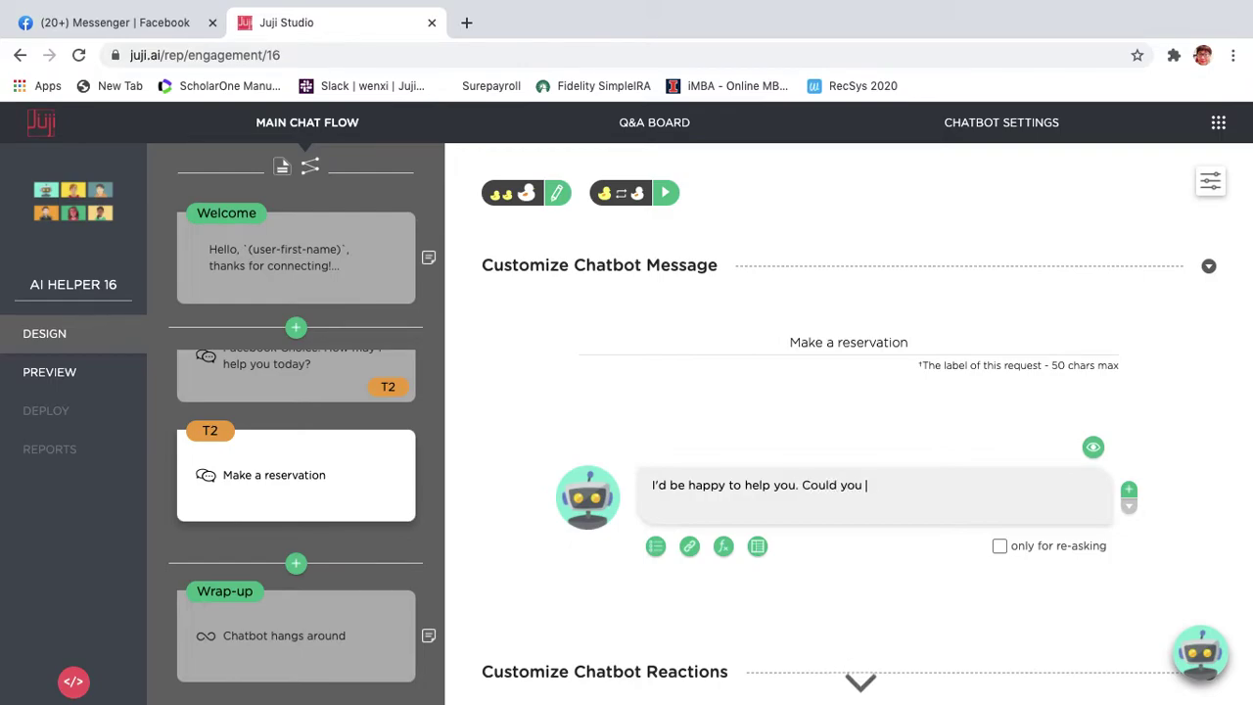
type(" tell me the tim")
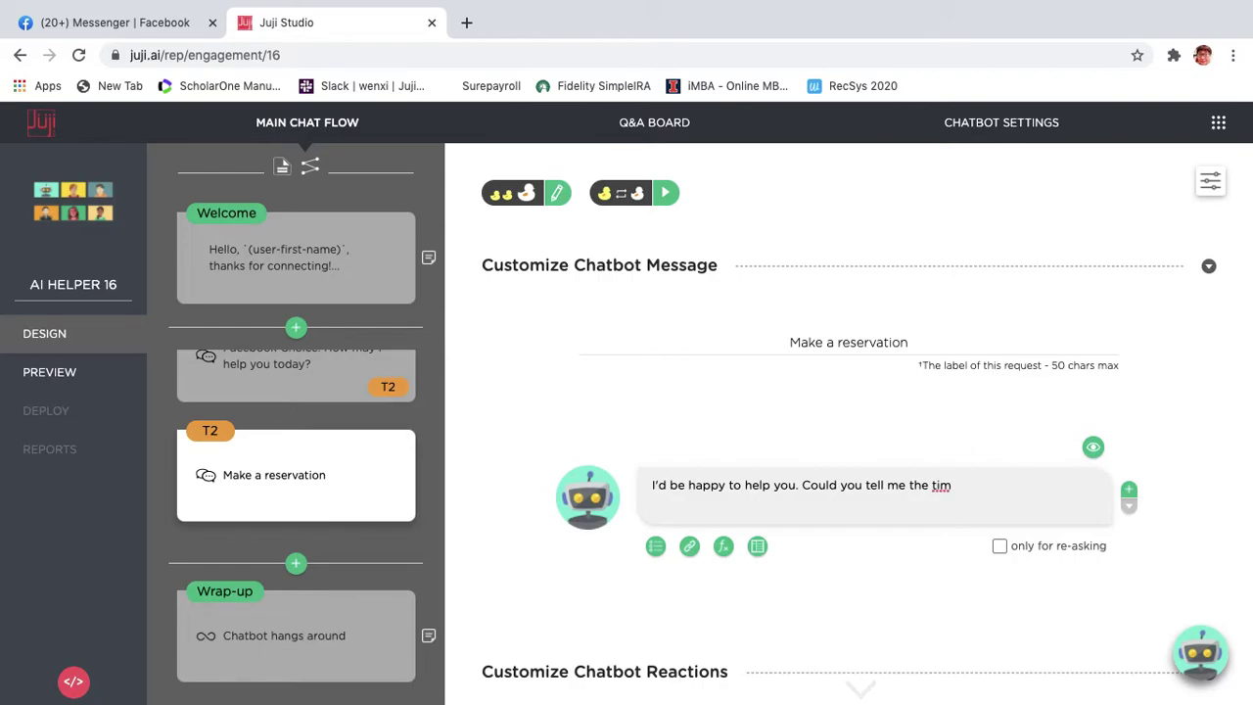
key("BackSpace")
key("BackSpace")
type("ime, date, and")
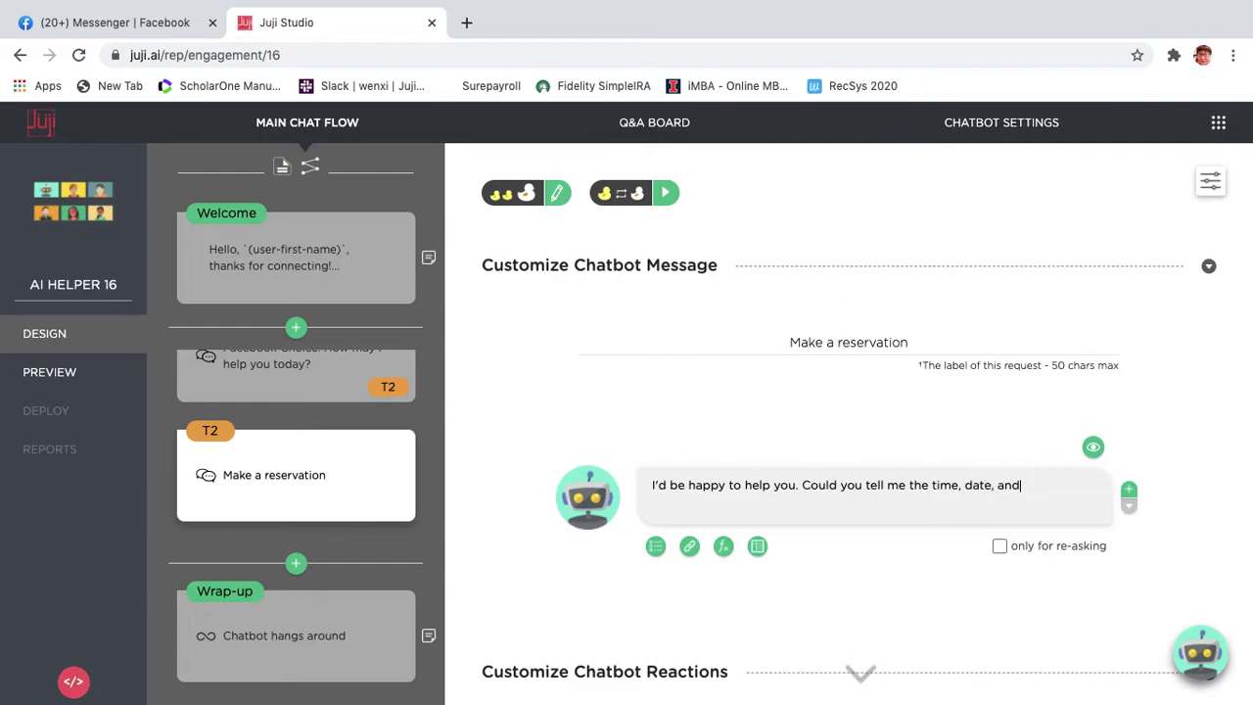
type(" the number")
type(" of peo")
type("ple for your ")
type("reservation?")
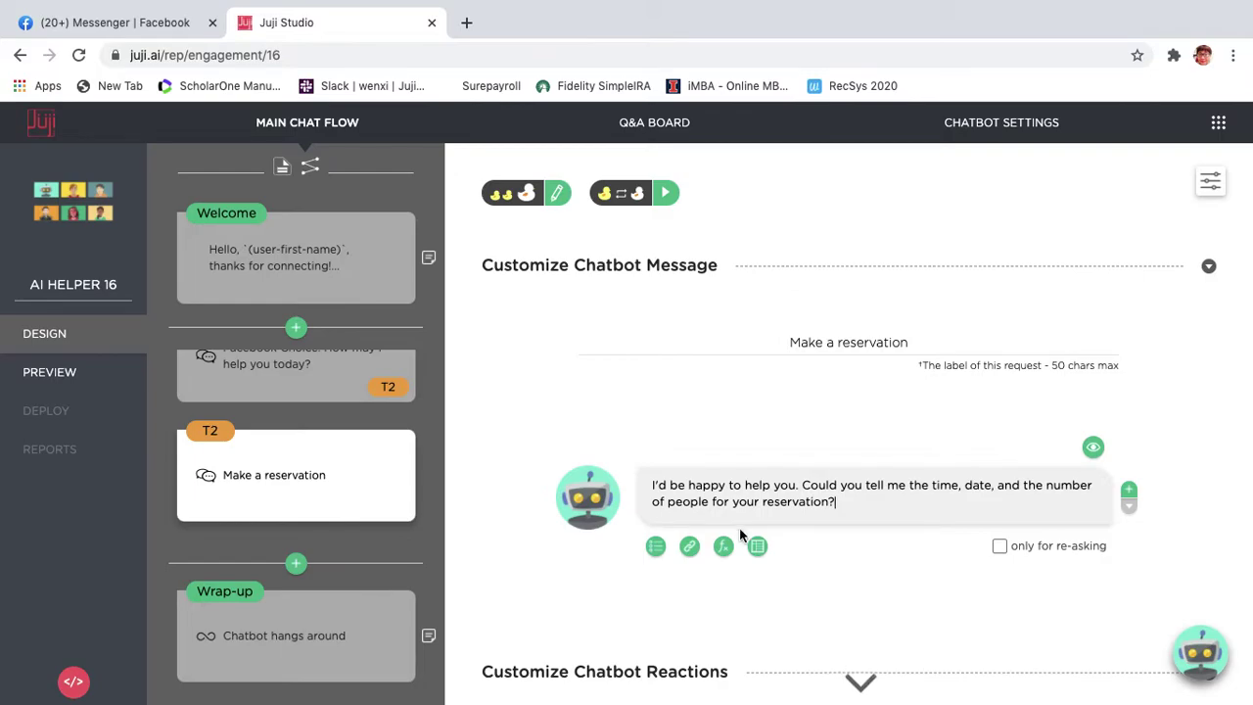
Add the alternative message "What is the time, date, and number of people for your reservation?" and restrict it to re-asking.
left_click(1130, 495)
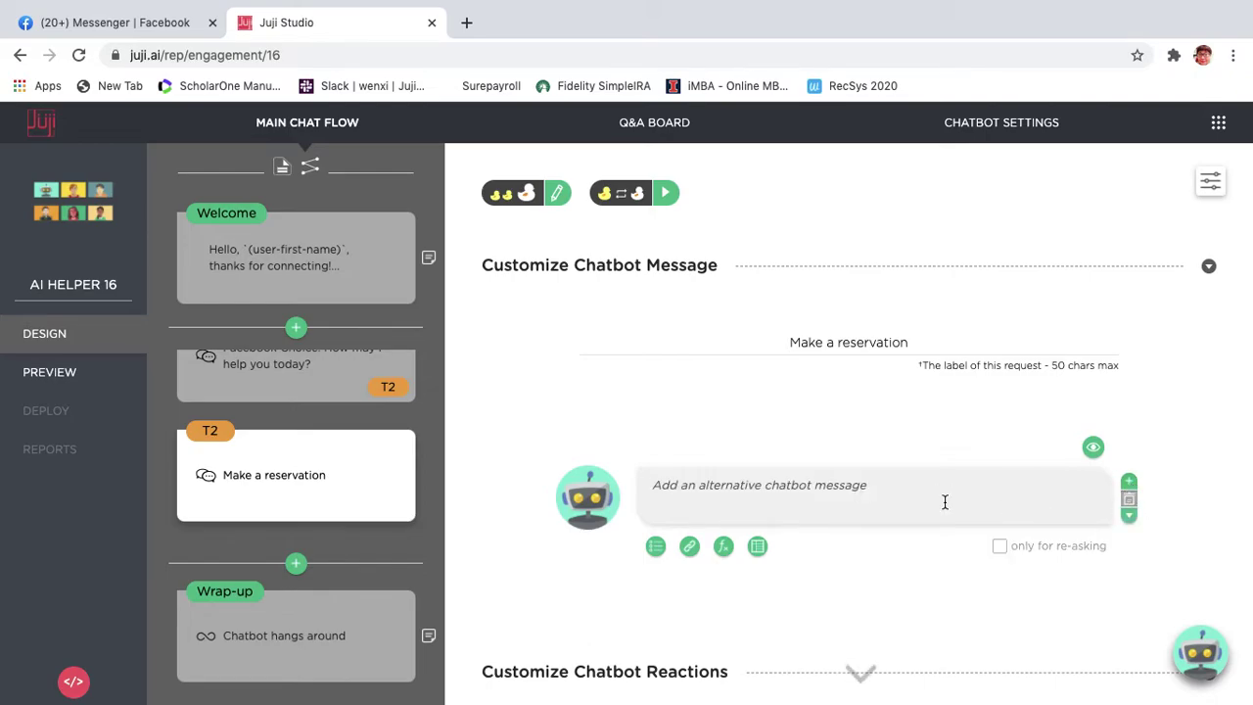
type("Wh")
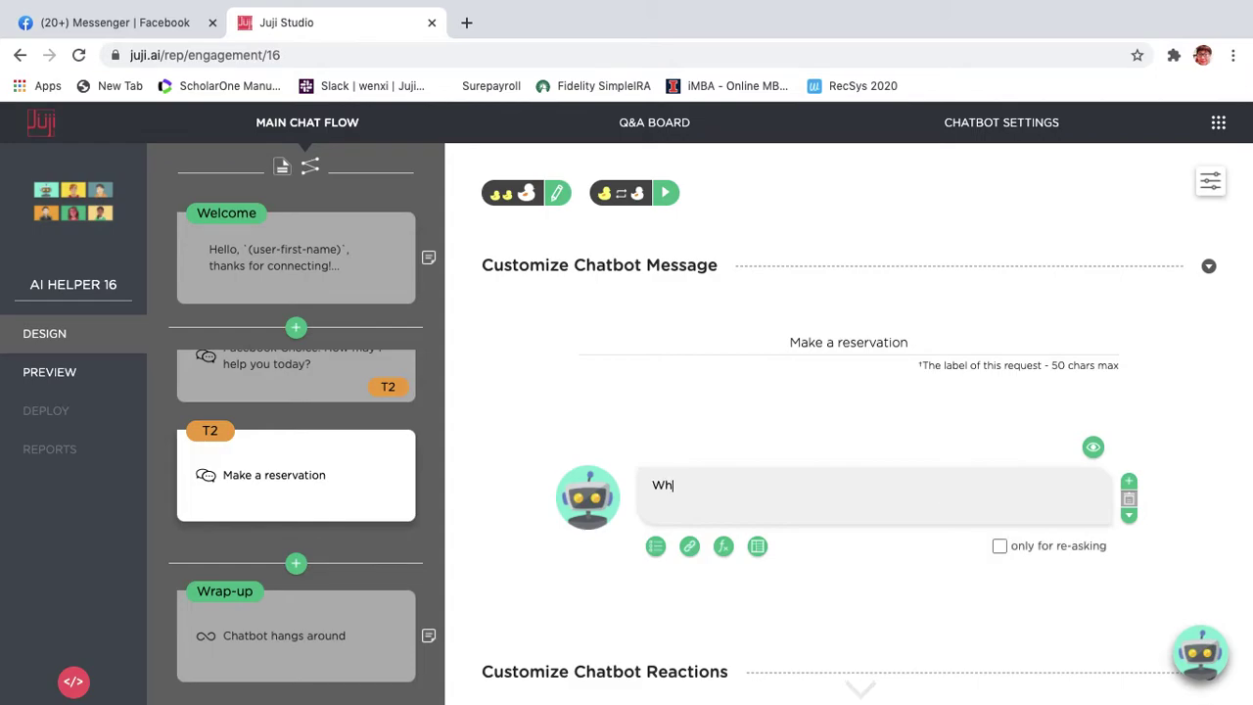
type("at is the time, d")
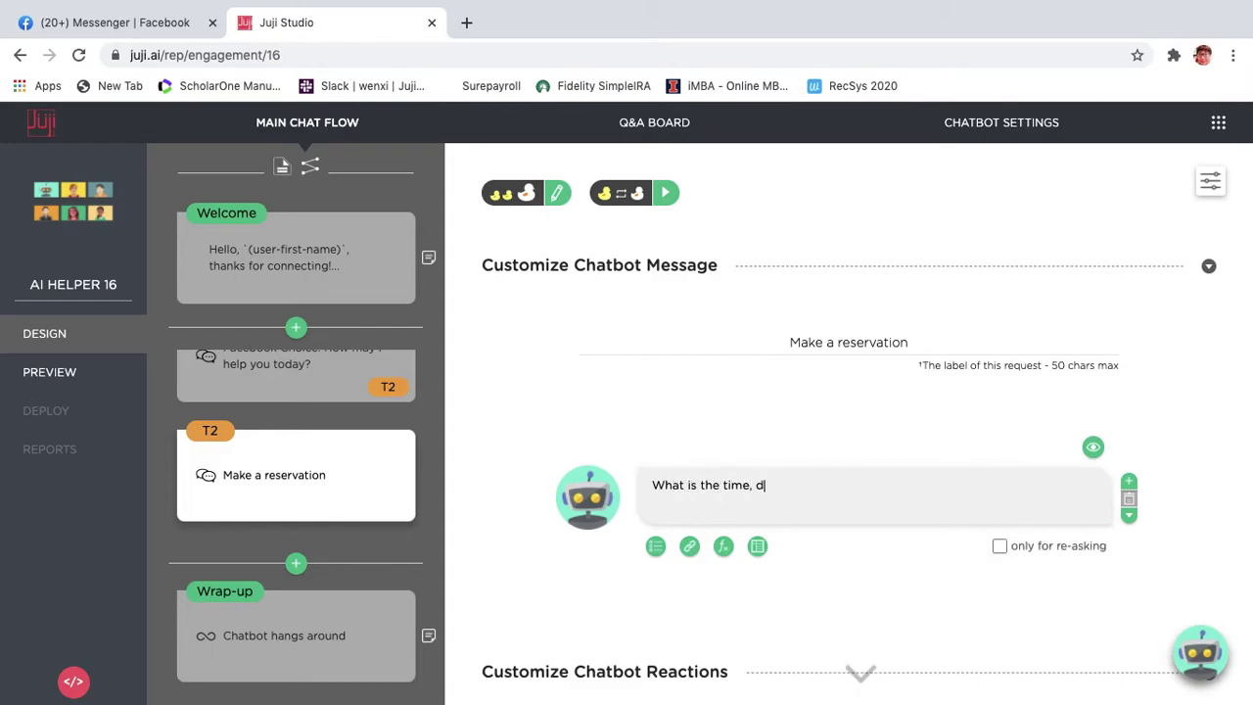
type("ate, and numb")
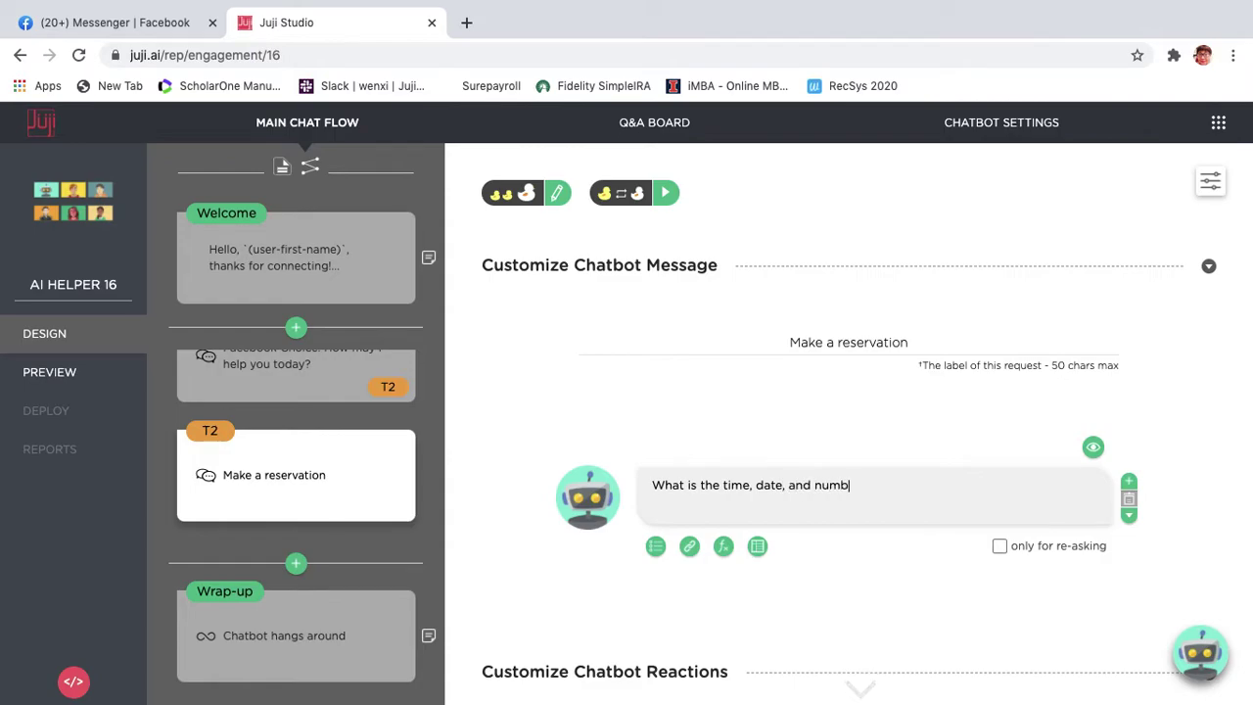
type("er of people for your reservation?")
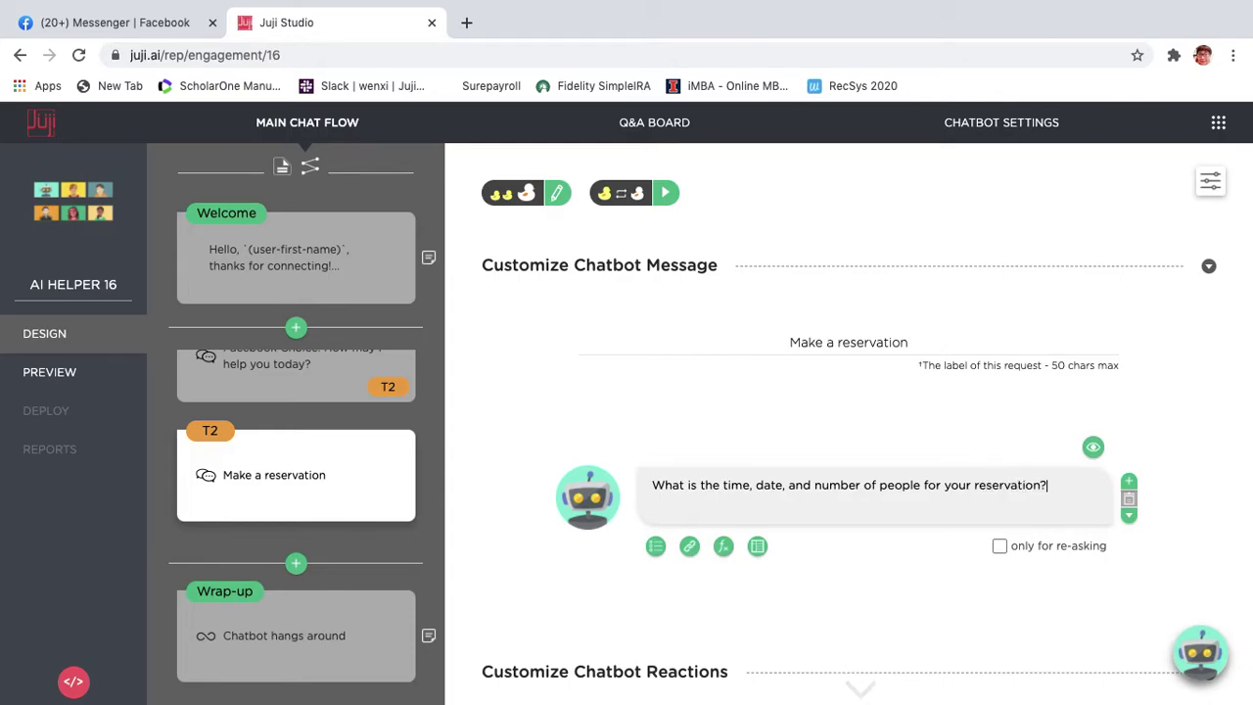
left_click(1000, 546)
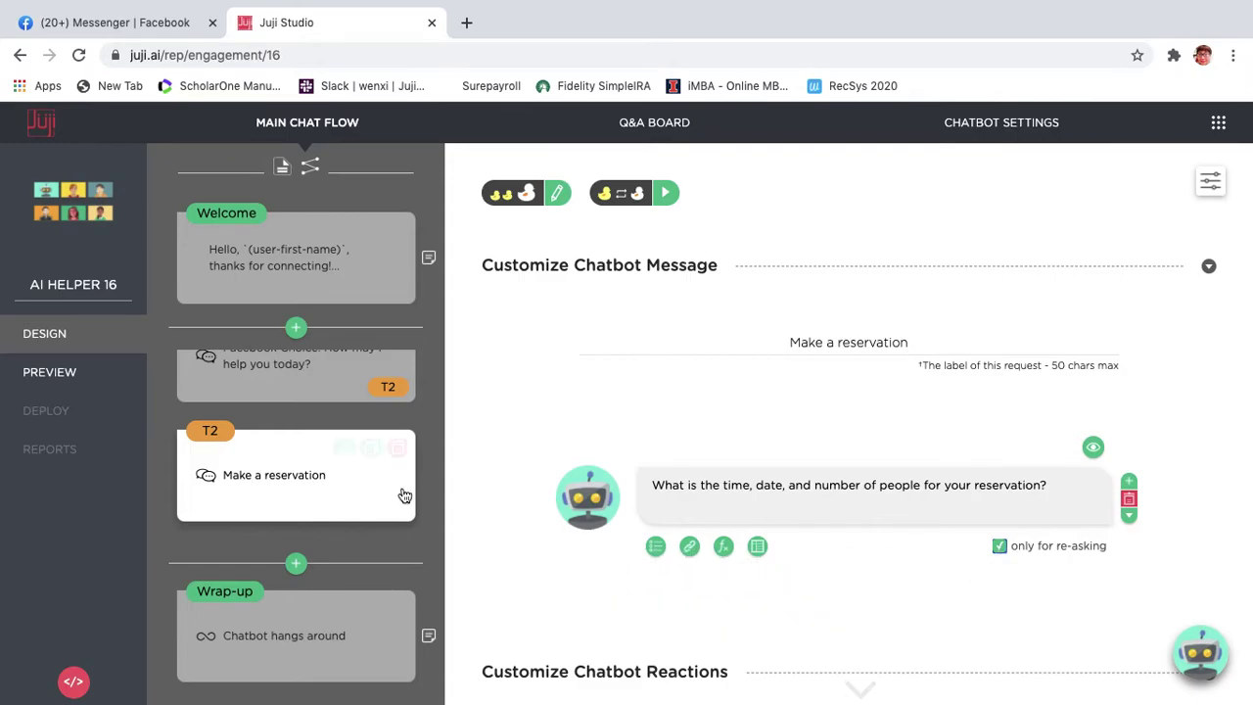
mouse_move(403, 494)
scroll(404, 495, "up", 1)
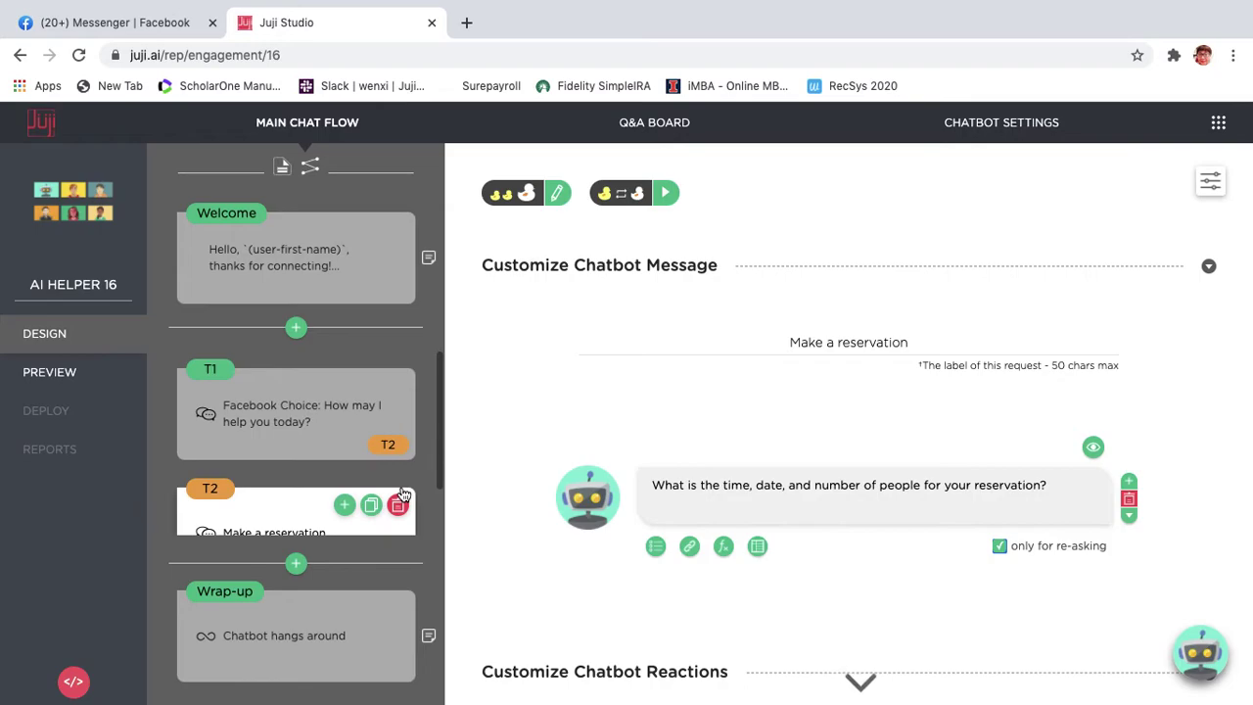
scroll(404, 494, "down", 1)
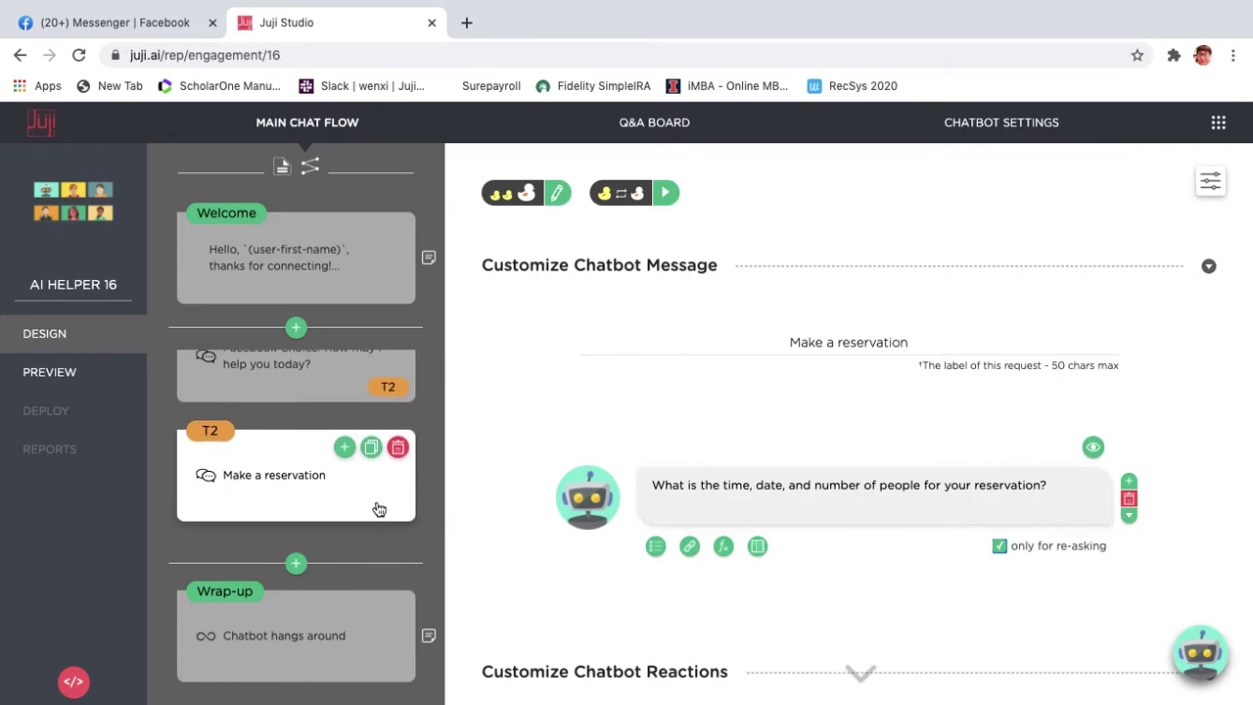
Add a Q&A pair that answers "Do you offer birthday perks?" with "Yes, we offer a slice of cake free.".
left_click(672, 125)
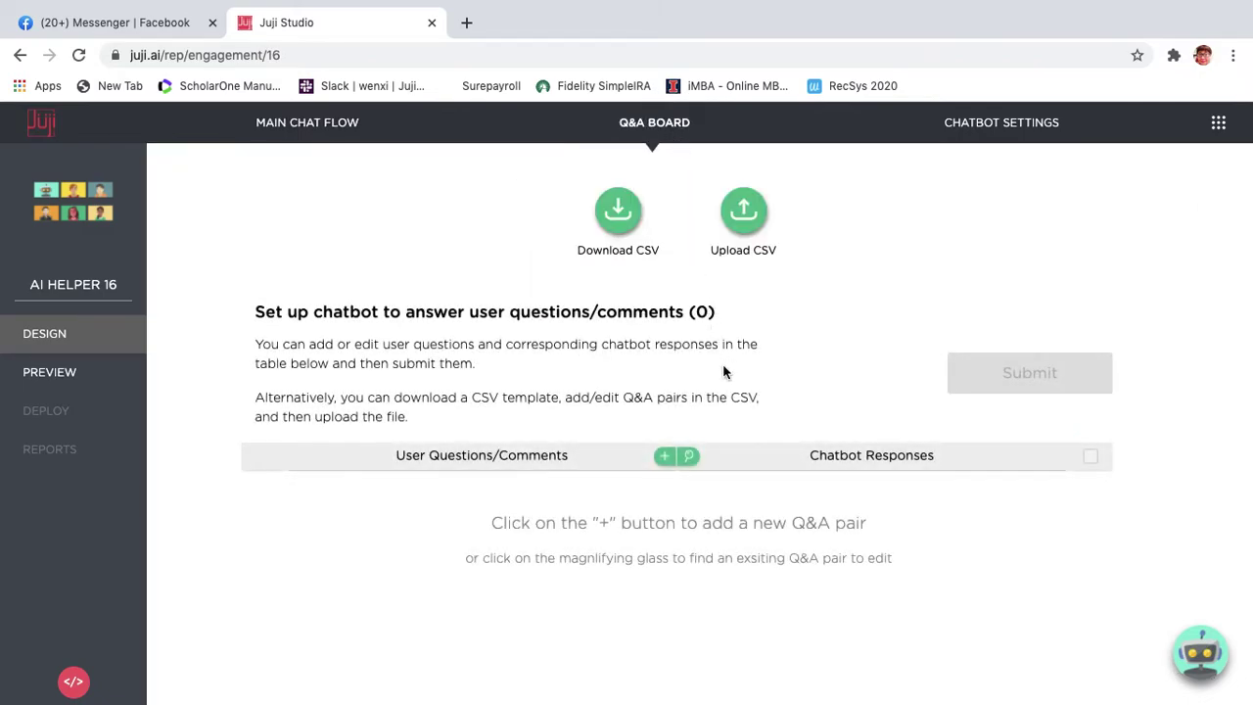
left_click(664, 458)
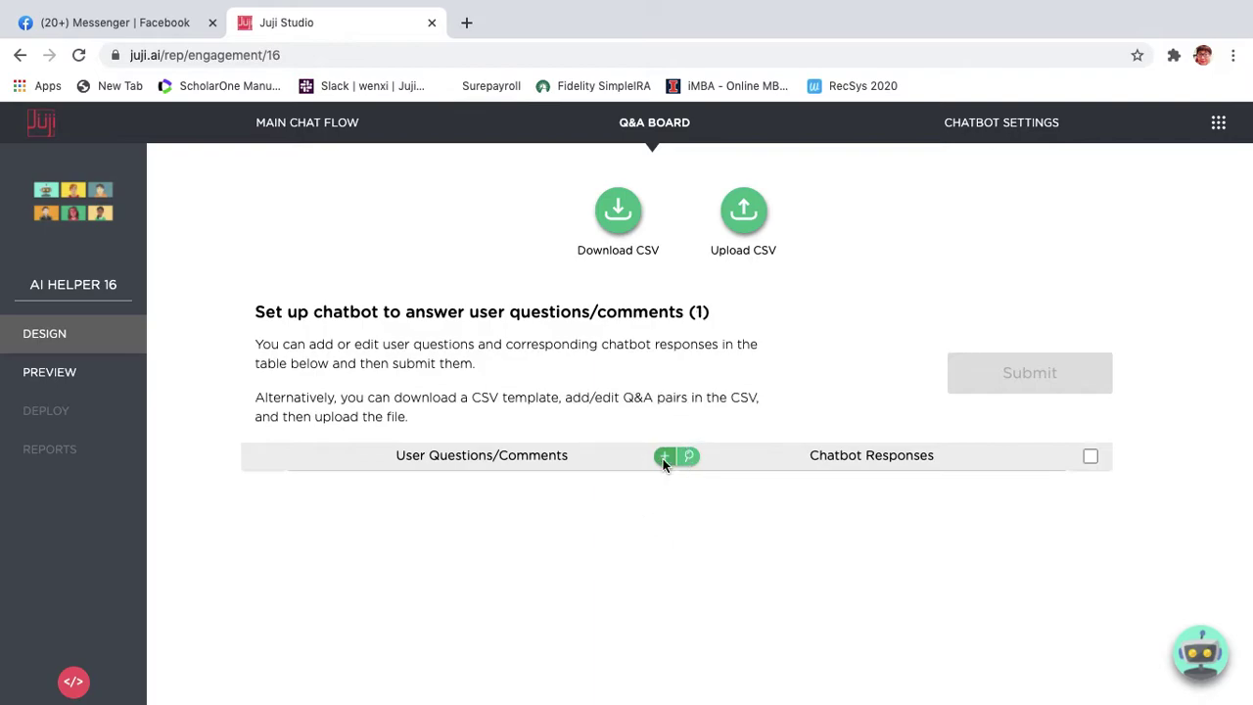
left_click(509, 505)
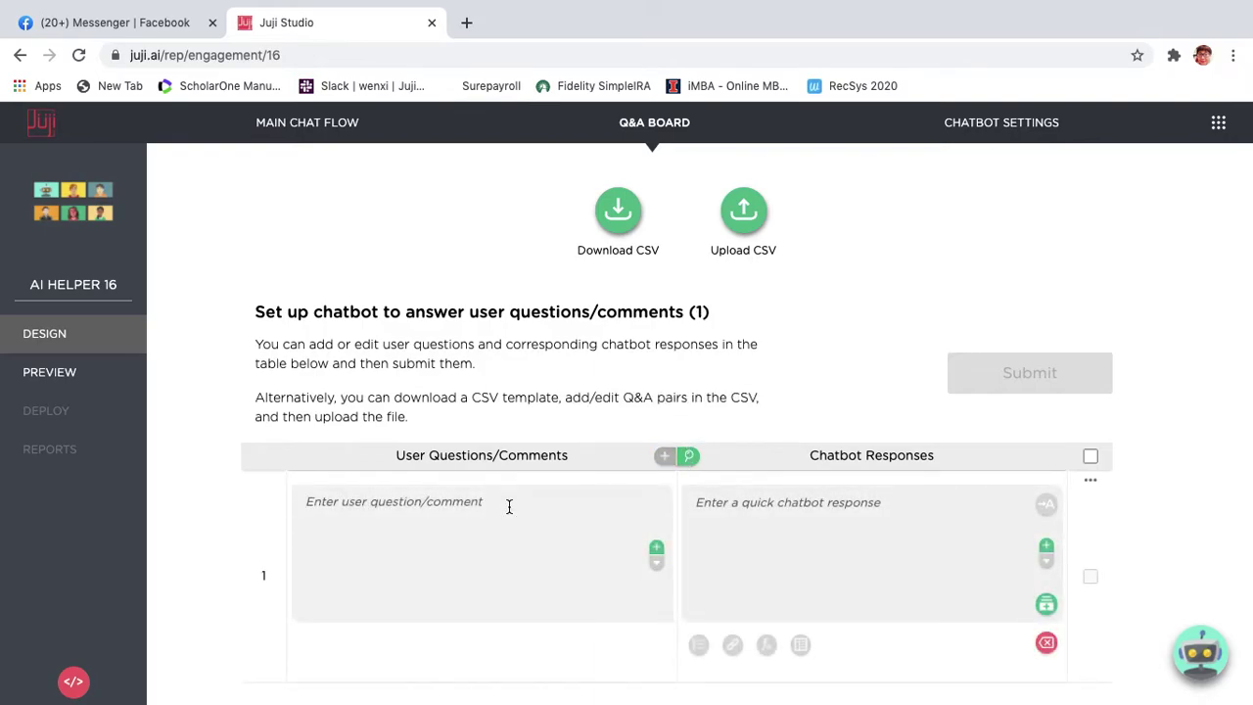
type("Do you o")
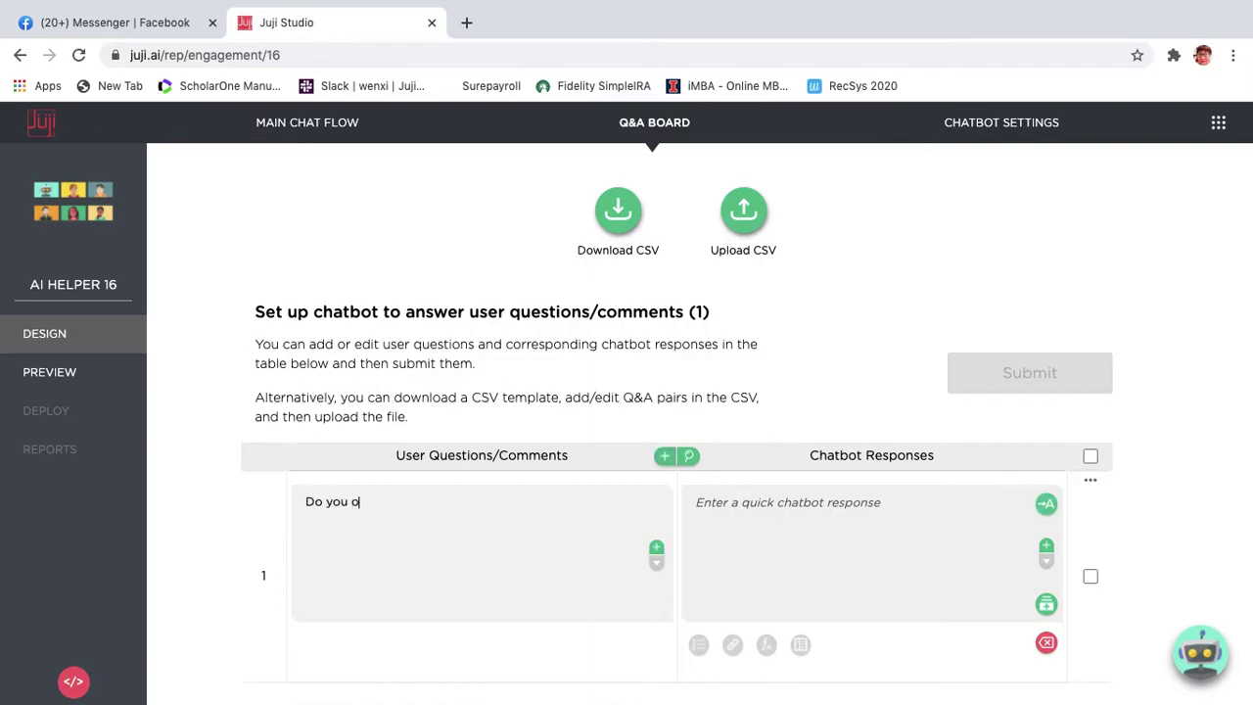
type("ffer birthday perks?")
left_click(758, 515)
type("Yes, we offer a sli")
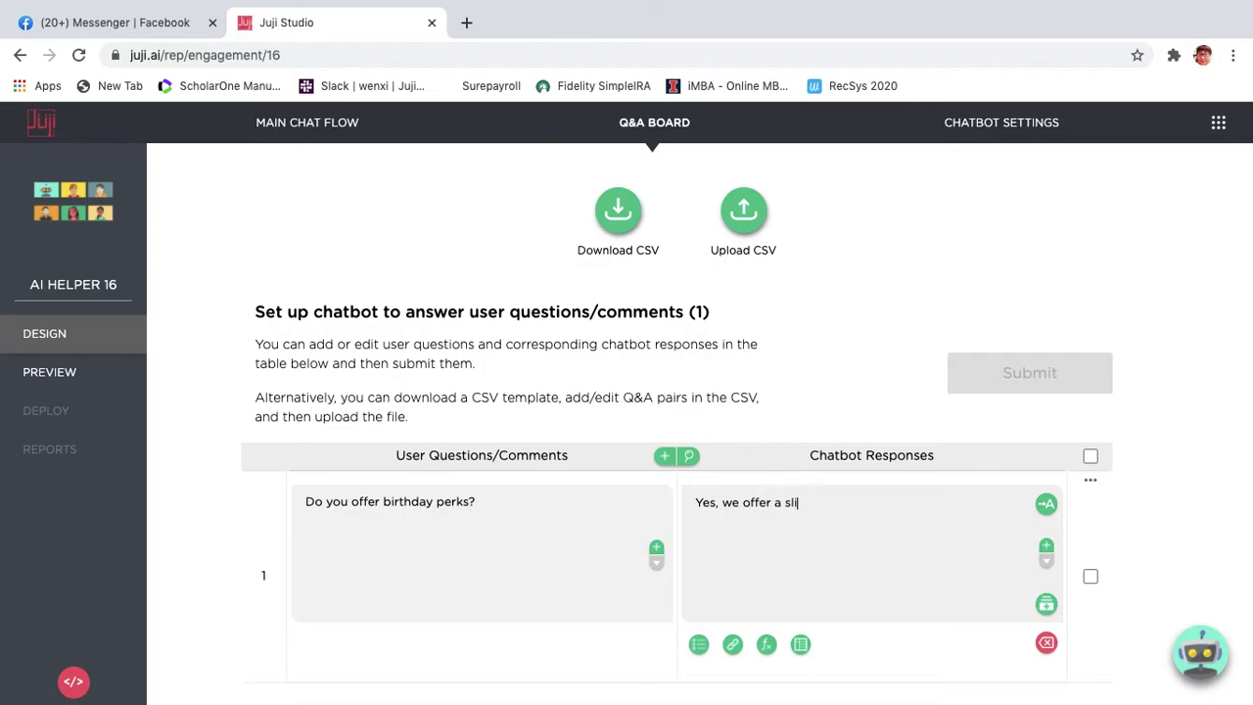
type("ree.")
Submit the birthday perks Q&A pair and dismiss the instructions pop-up.
left_click(1091, 580)
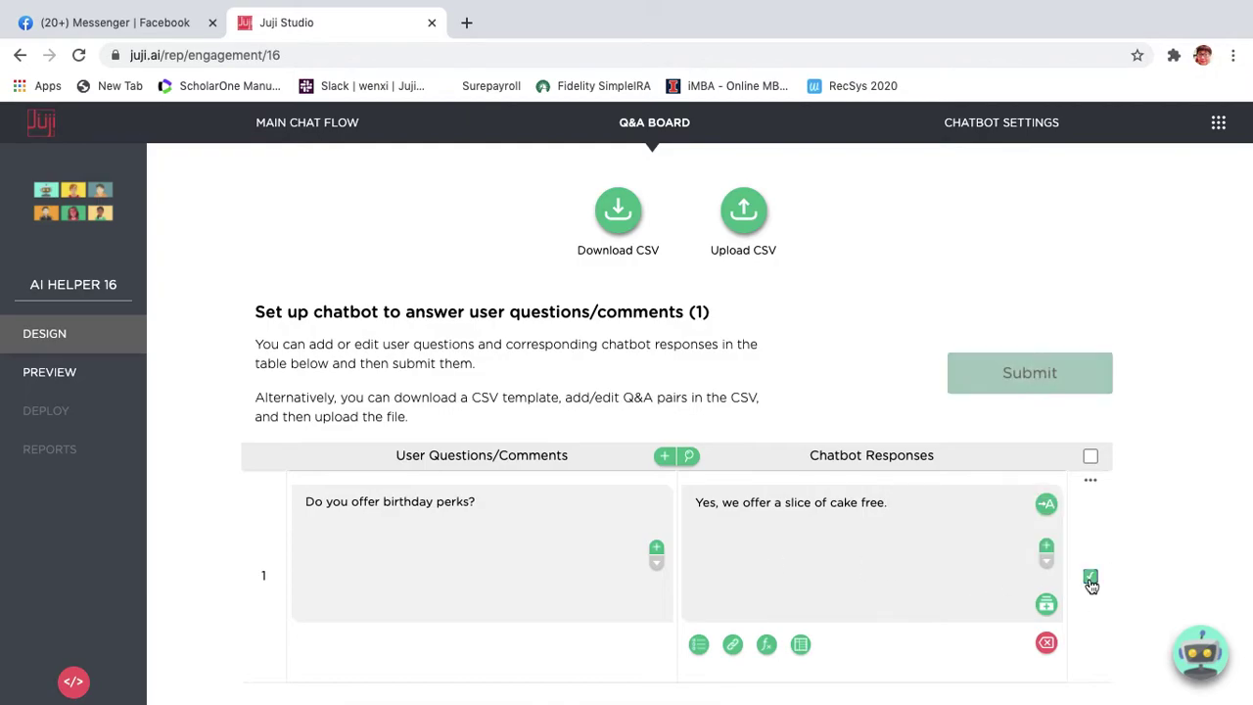
left_click(1048, 381)
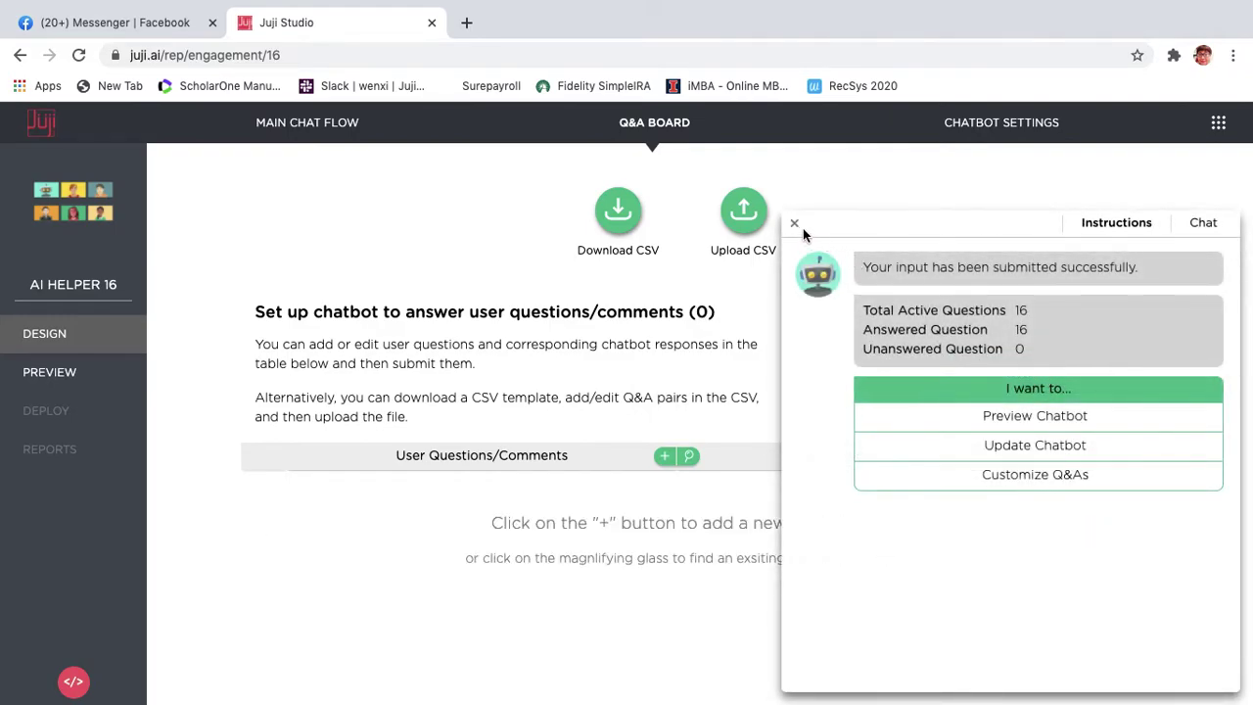
left_click(795, 225)
Add a Q&A pair for "Could you check to see if my coupon can still be used?" with the quick response "Sure.".
left_click(666, 458)
left_click(499, 518)
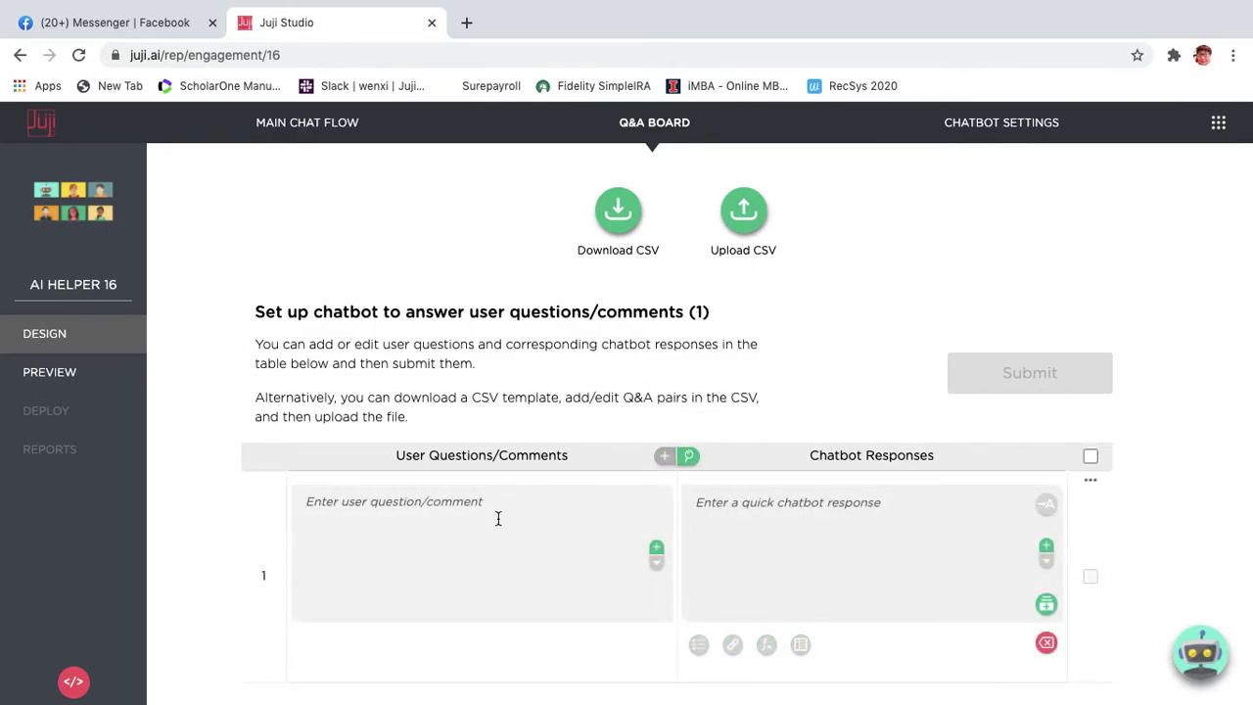
type("Could")
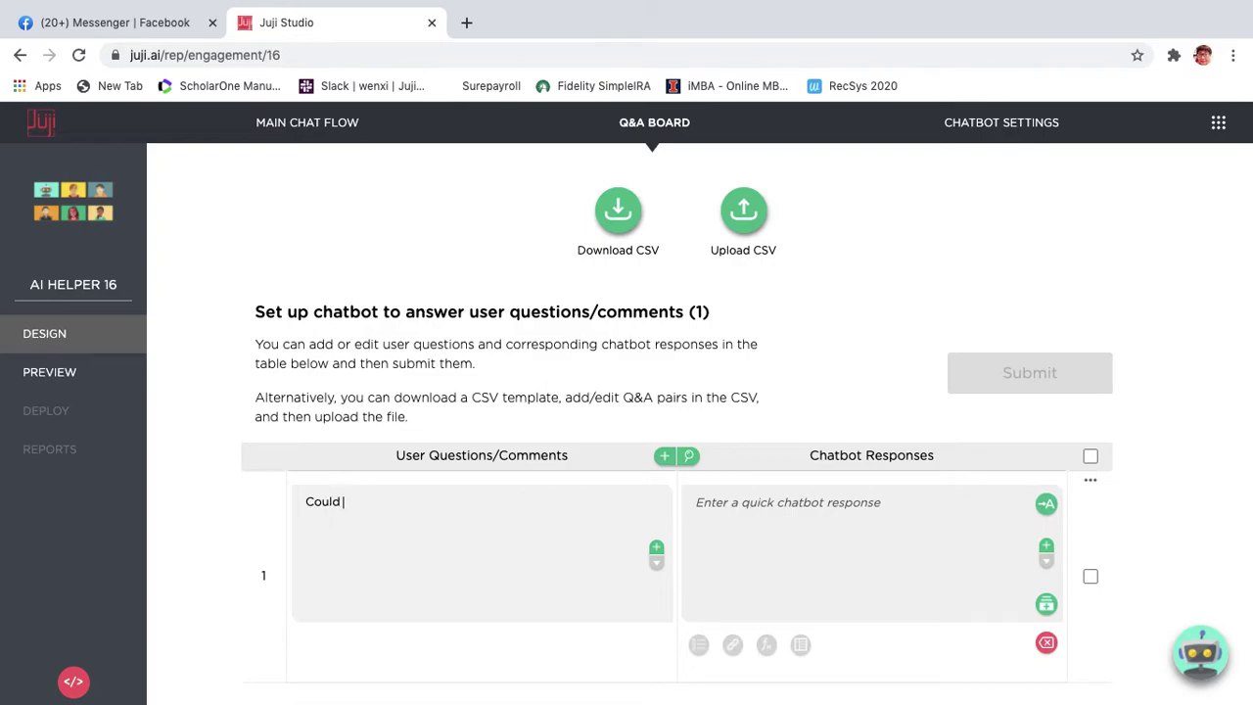
type(" you check to see if my cou")
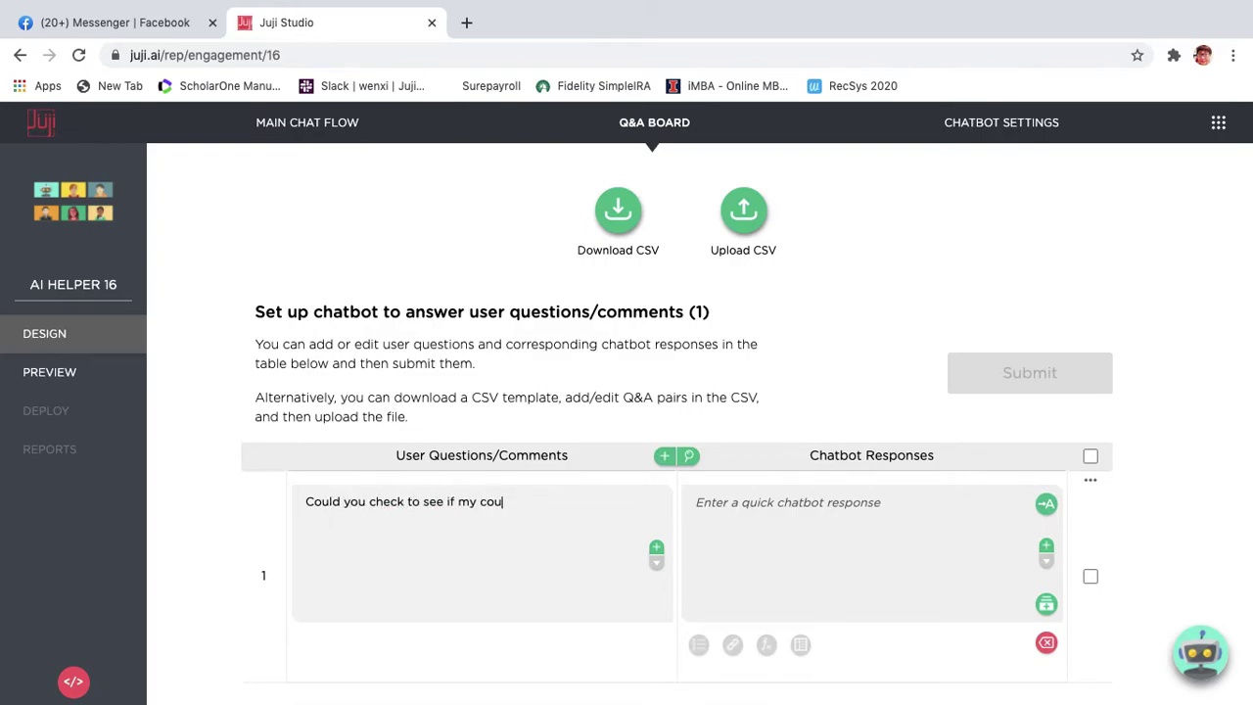
type("pon can still be used?")
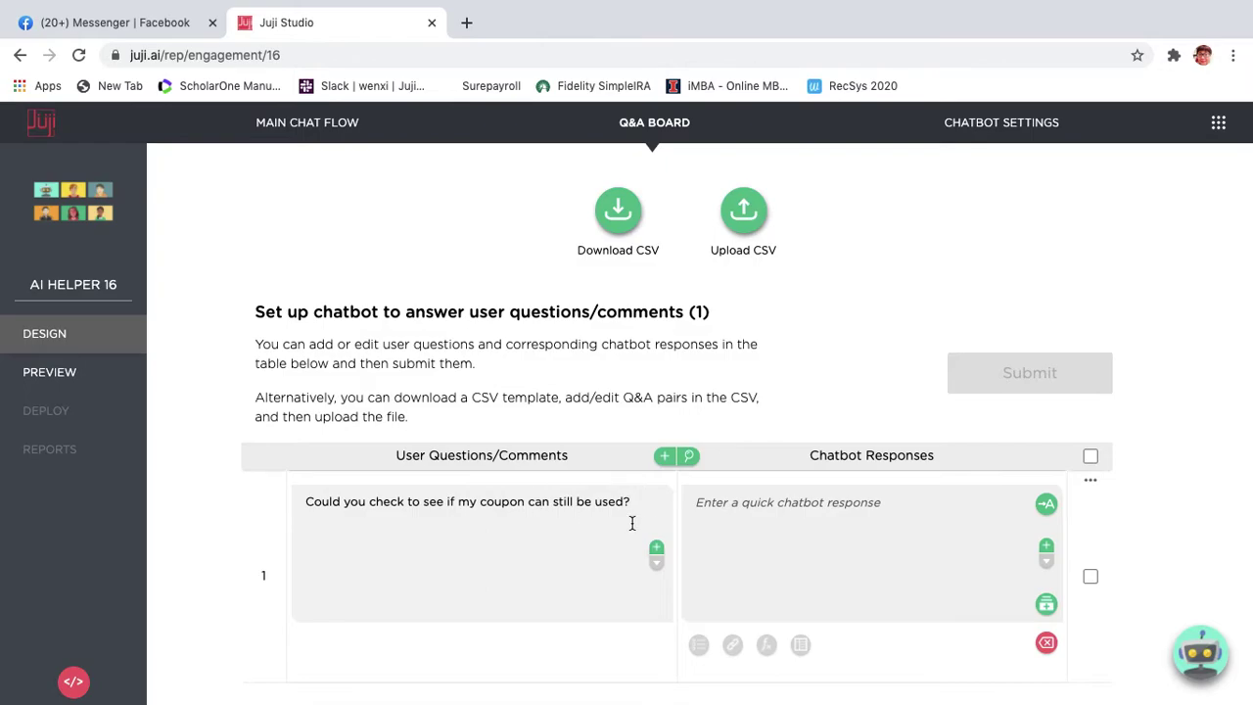
left_click(707, 519)
type("Sure.")
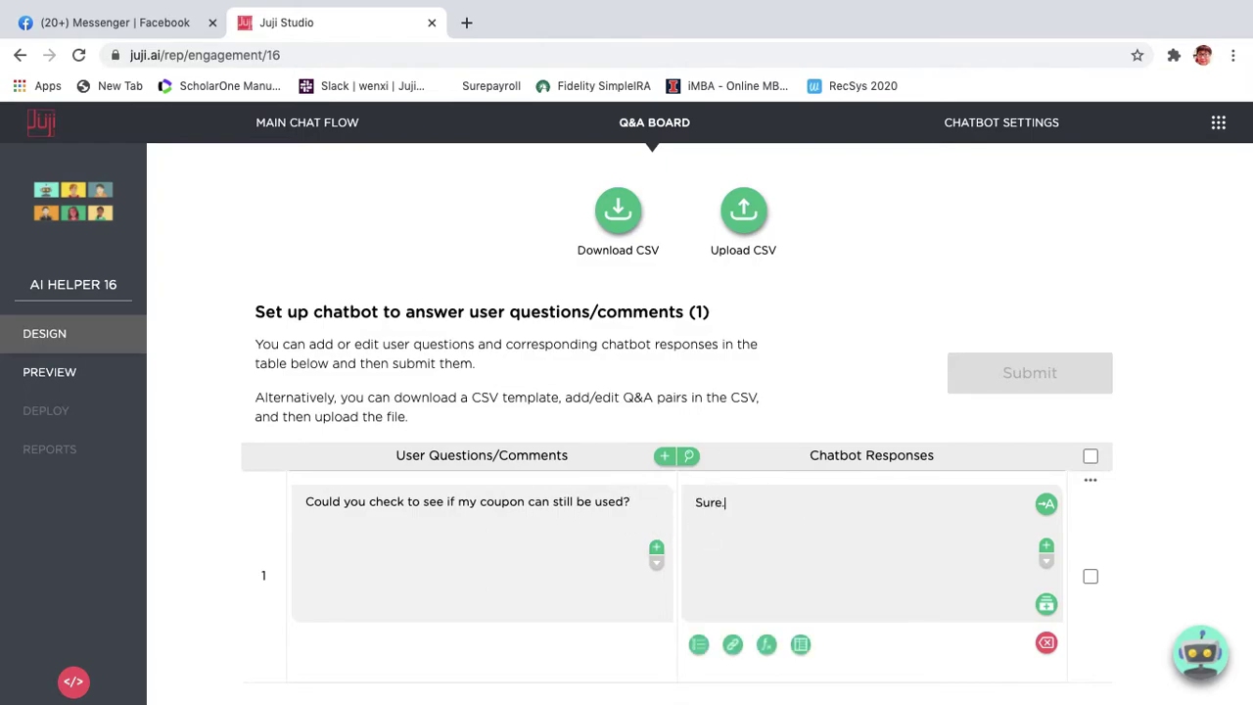
Extend the coupon answer into a multi-turn Q&A with a new topic that requests user input through a Free-Text Question.
left_click(1047, 606)
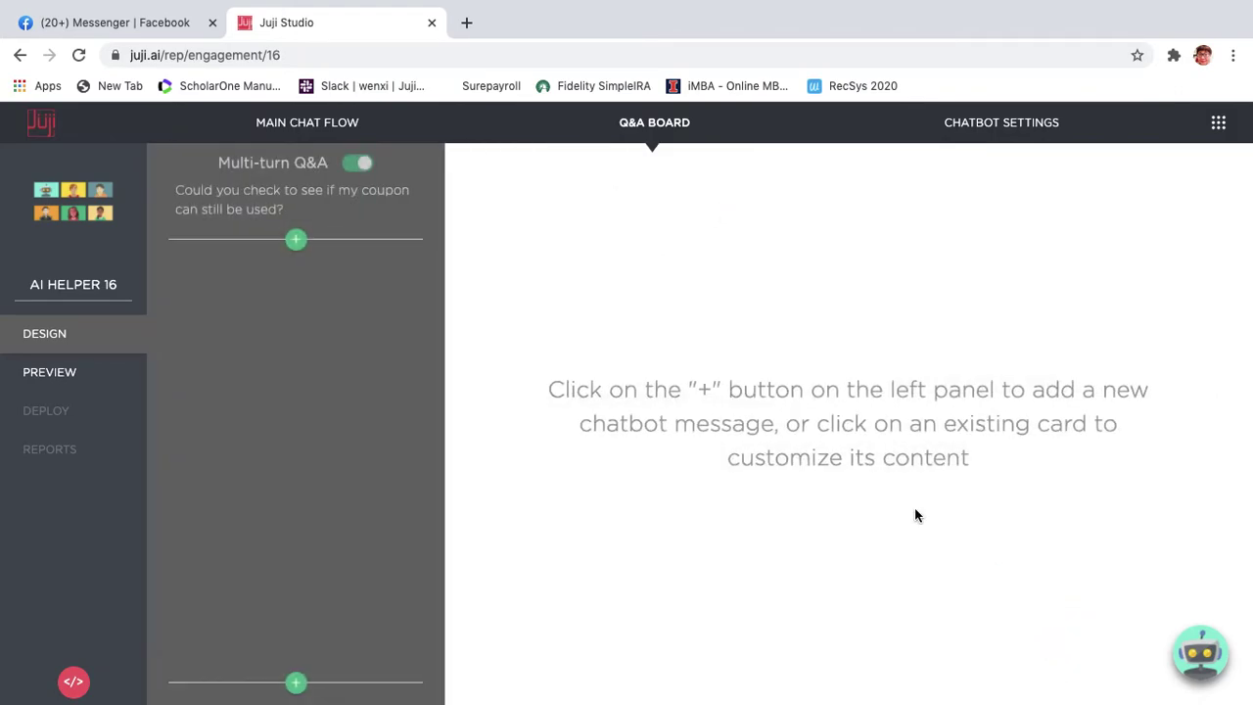
left_click(296, 240)
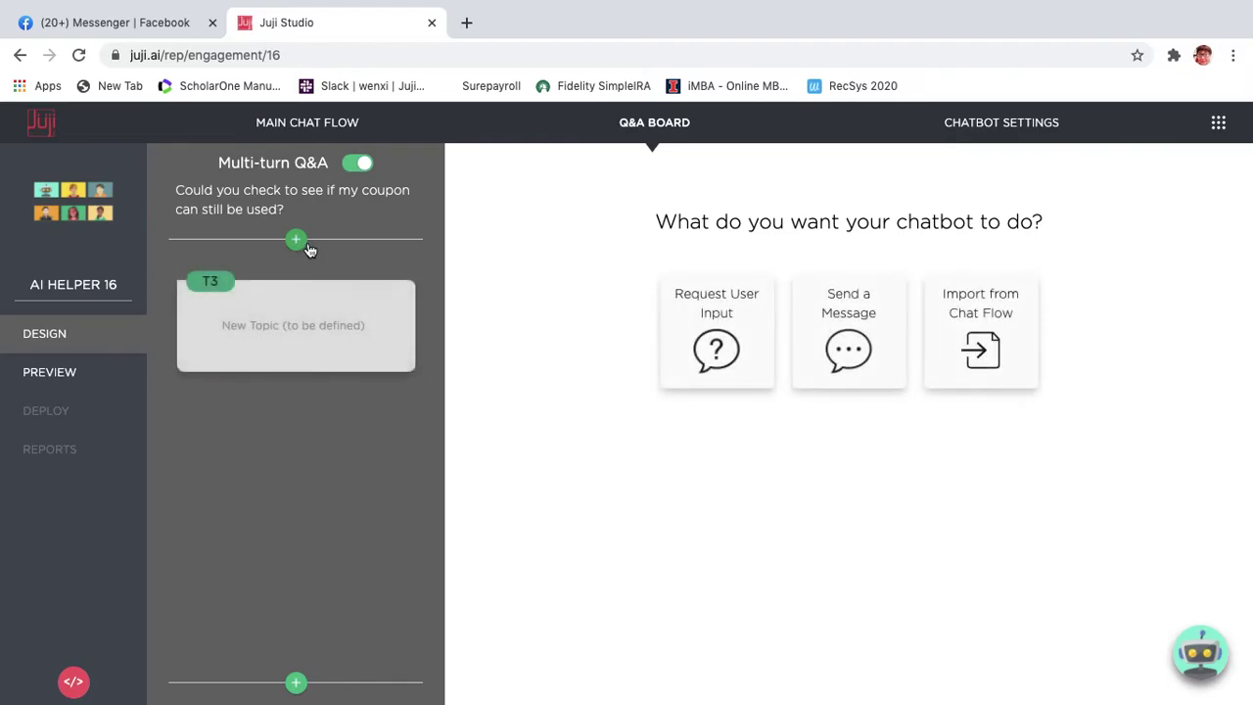
left_click(678, 327)
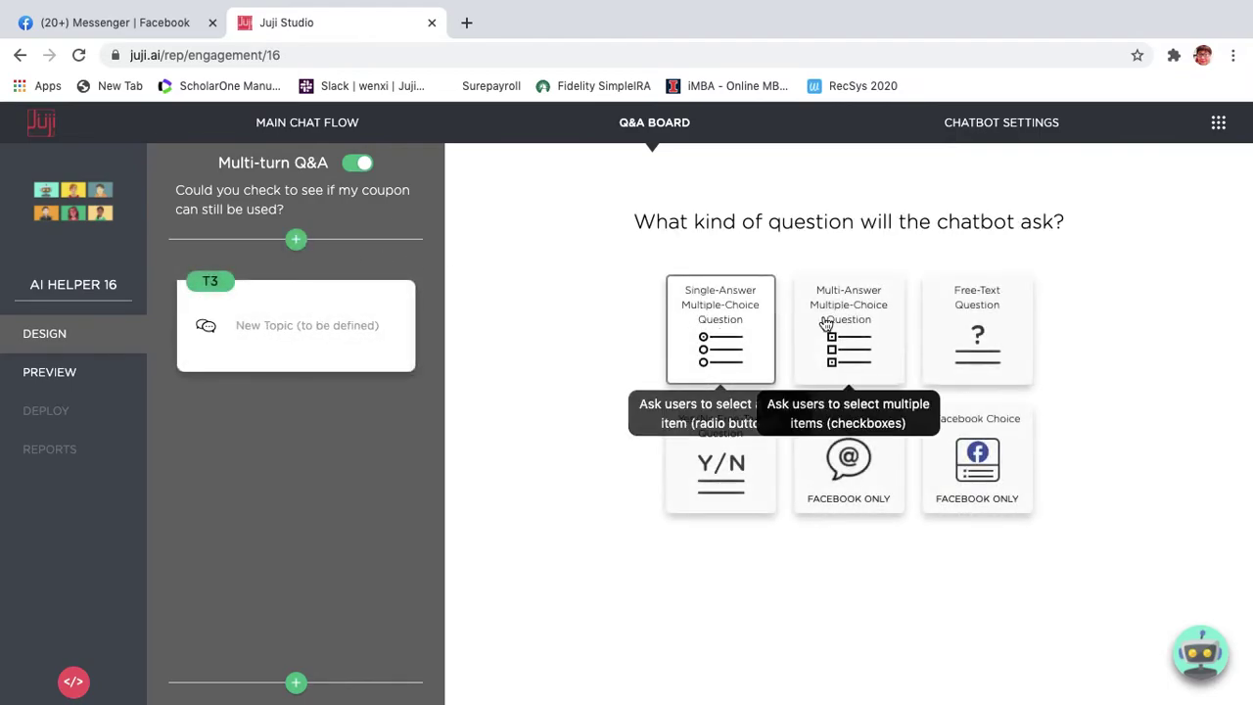
left_click(968, 337)
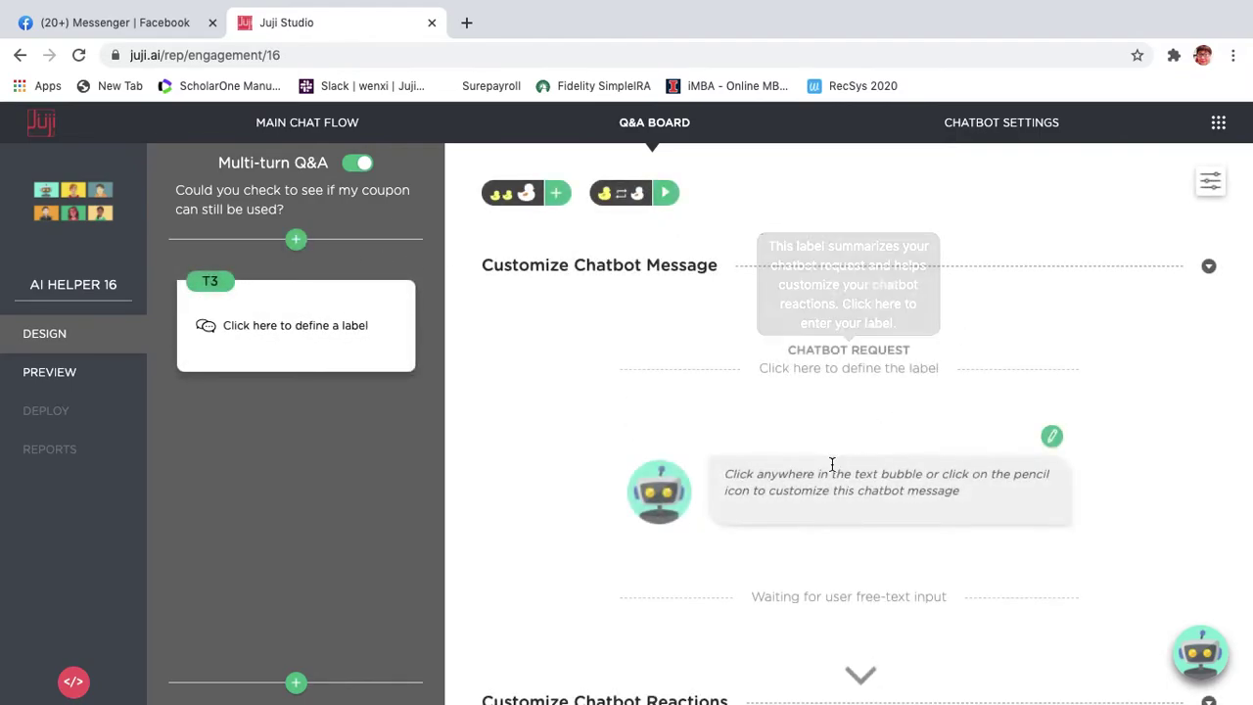
Set the new topic's chatbot message to "What's your coupon code?".
type("What'")
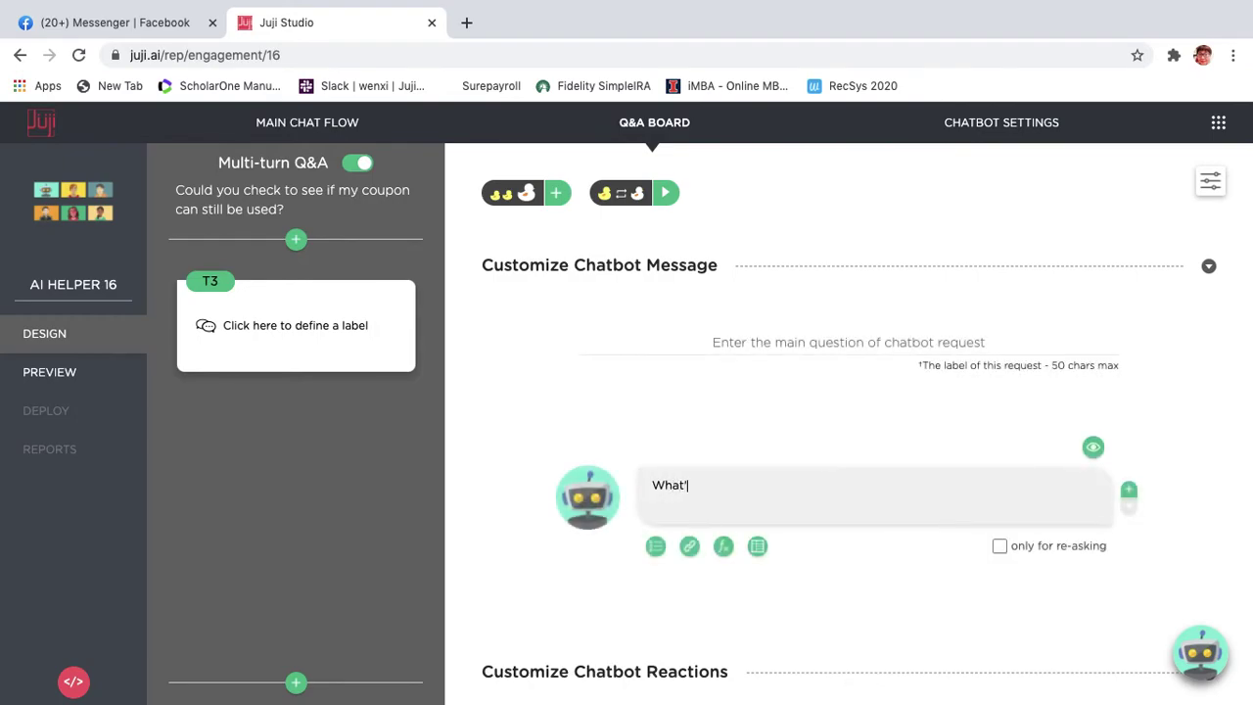
type("s your coupon code?")
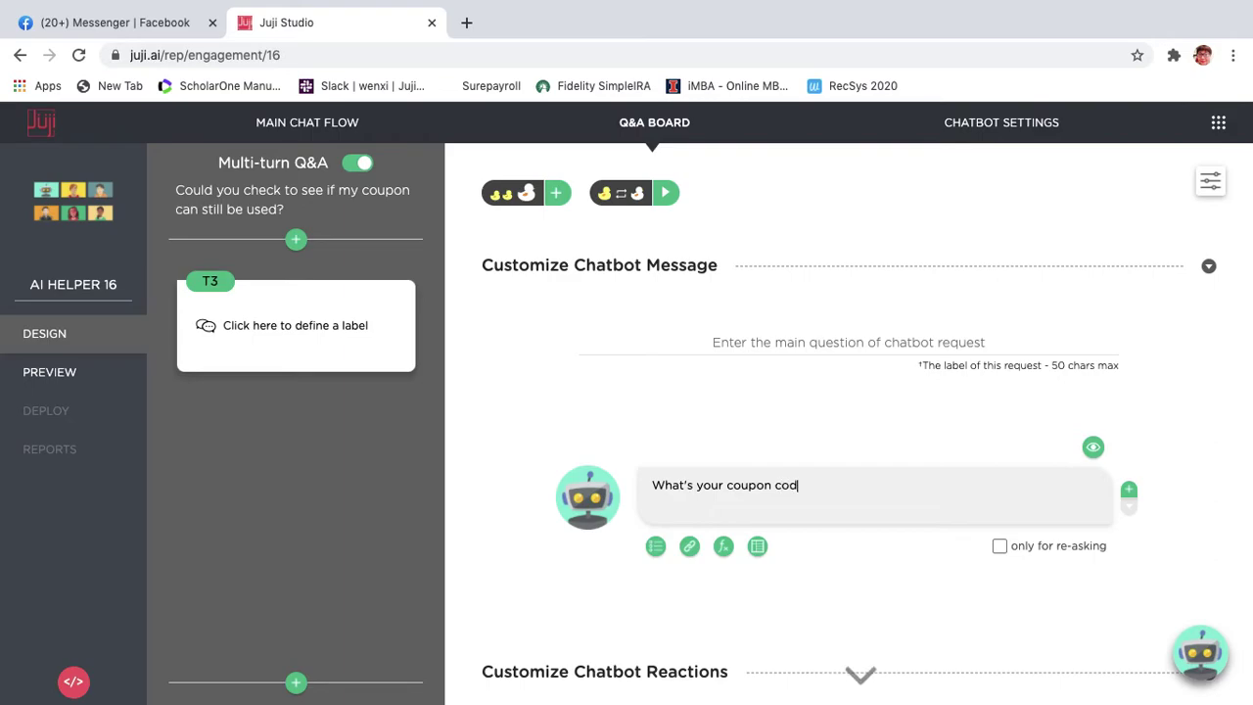
left_click(809, 433)
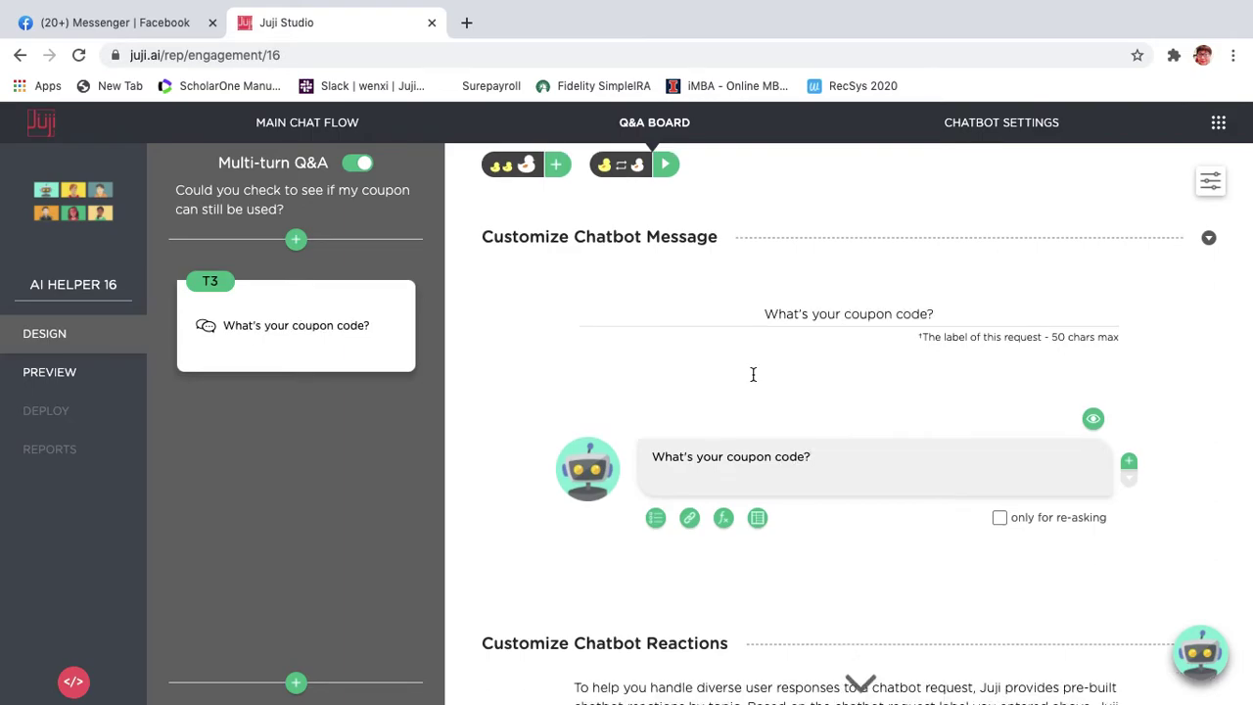
Add a plain-text message topic after the coupon code question with the chatbot message "No problem. We'll honor it.".
scroll(752, 378, "down", 5)
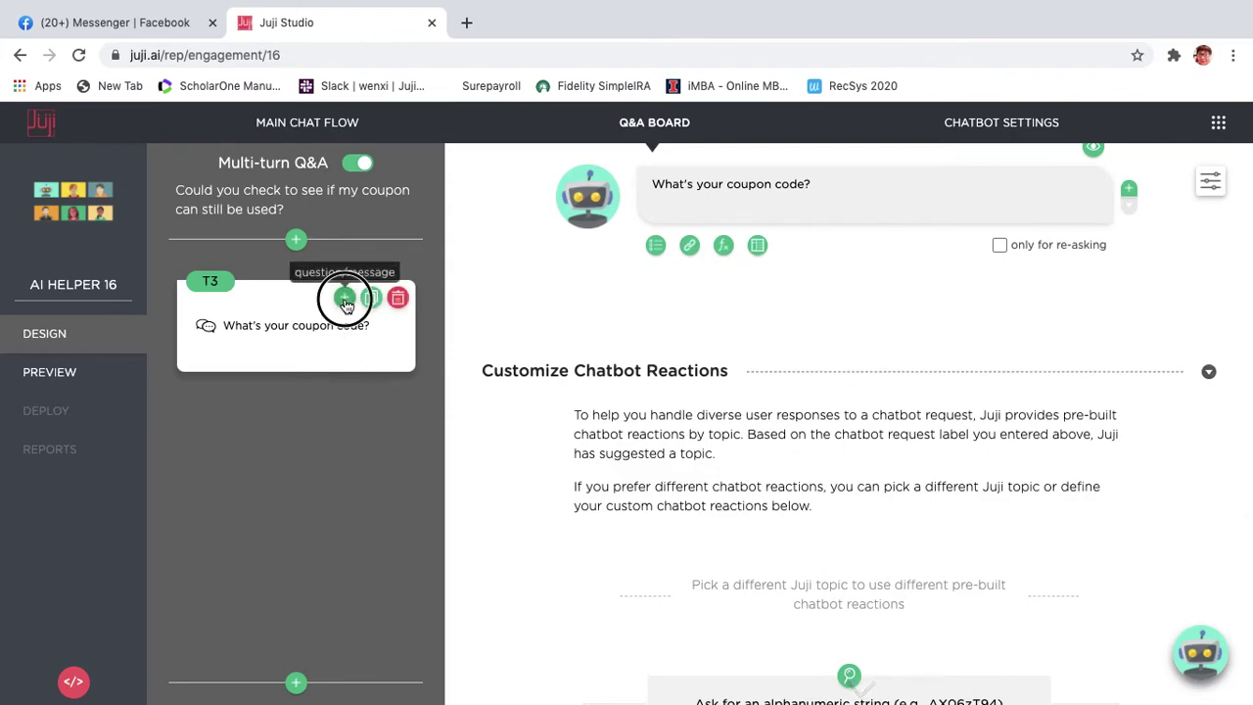
left_click(345, 299)
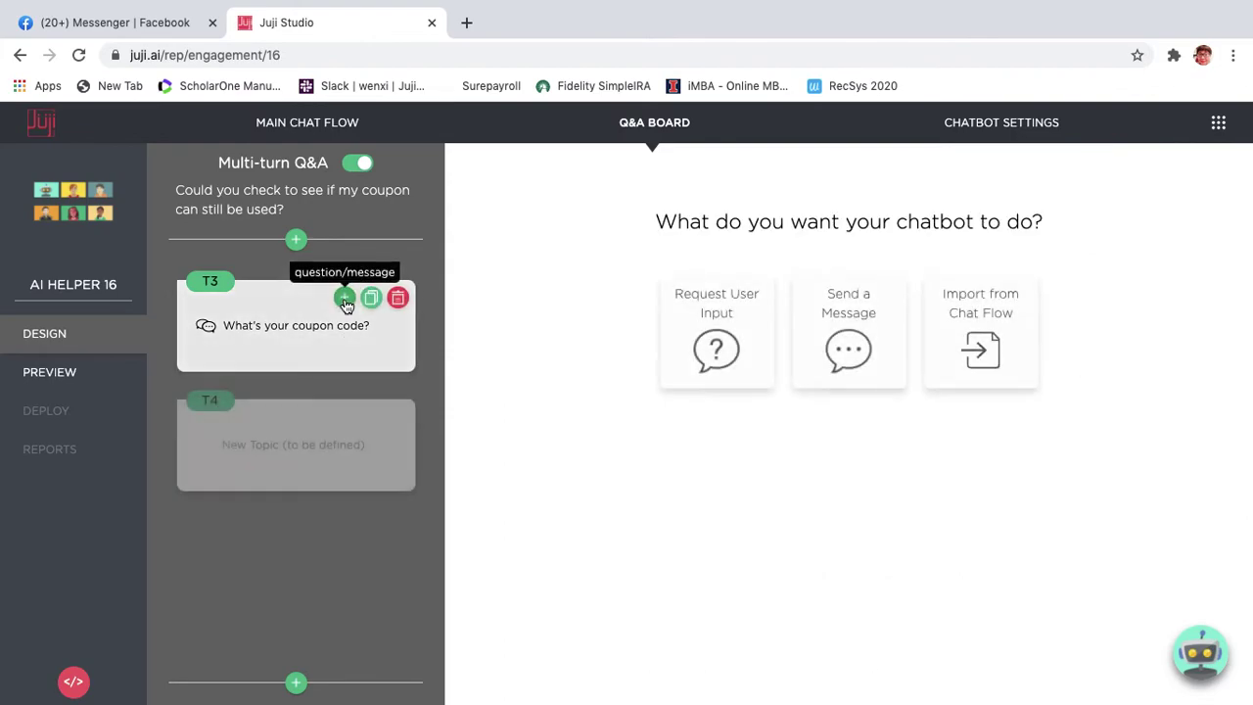
left_click(830, 336)
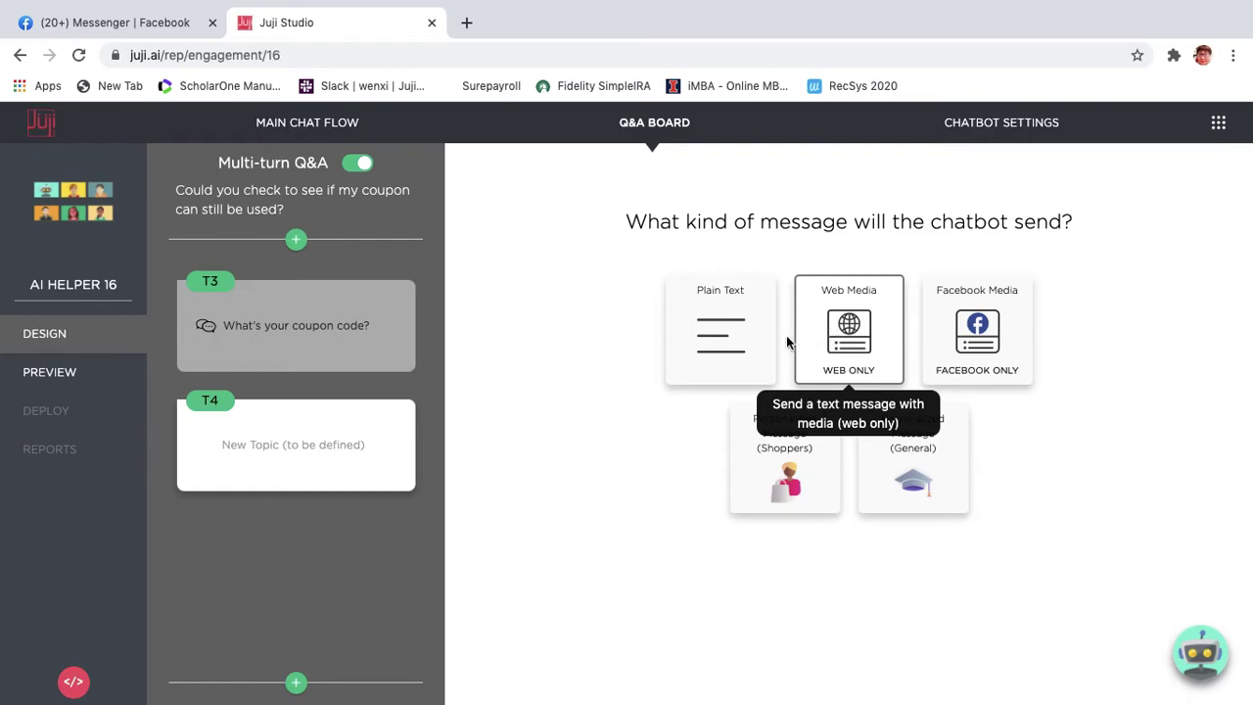
left_click(739, 352)
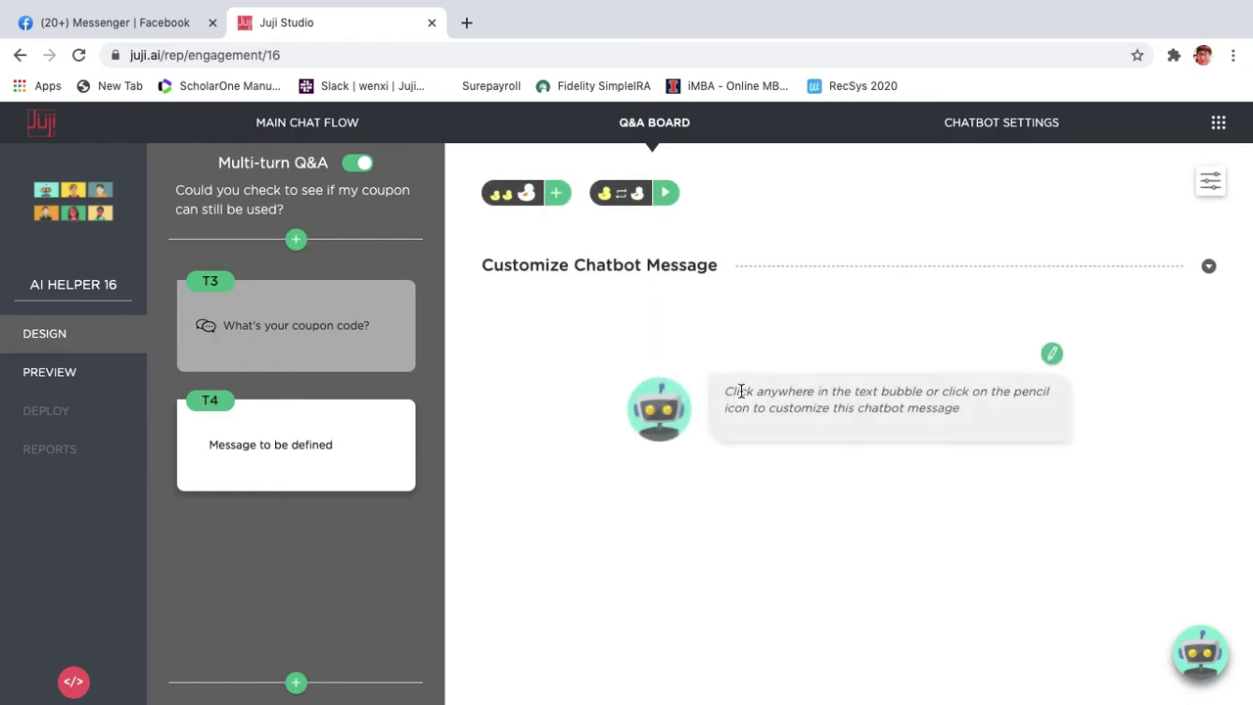
left_click(742, 395)
type("No problem")
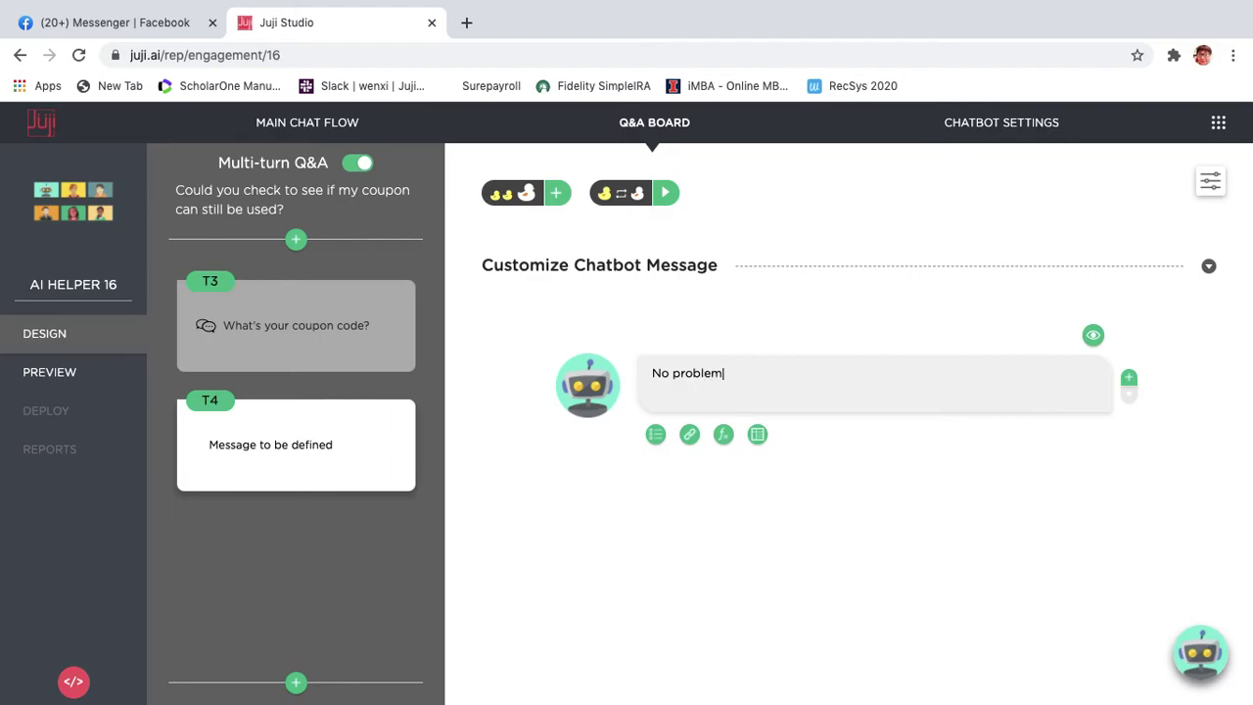
type(". We'll honor it.")
left_click(626, 323)
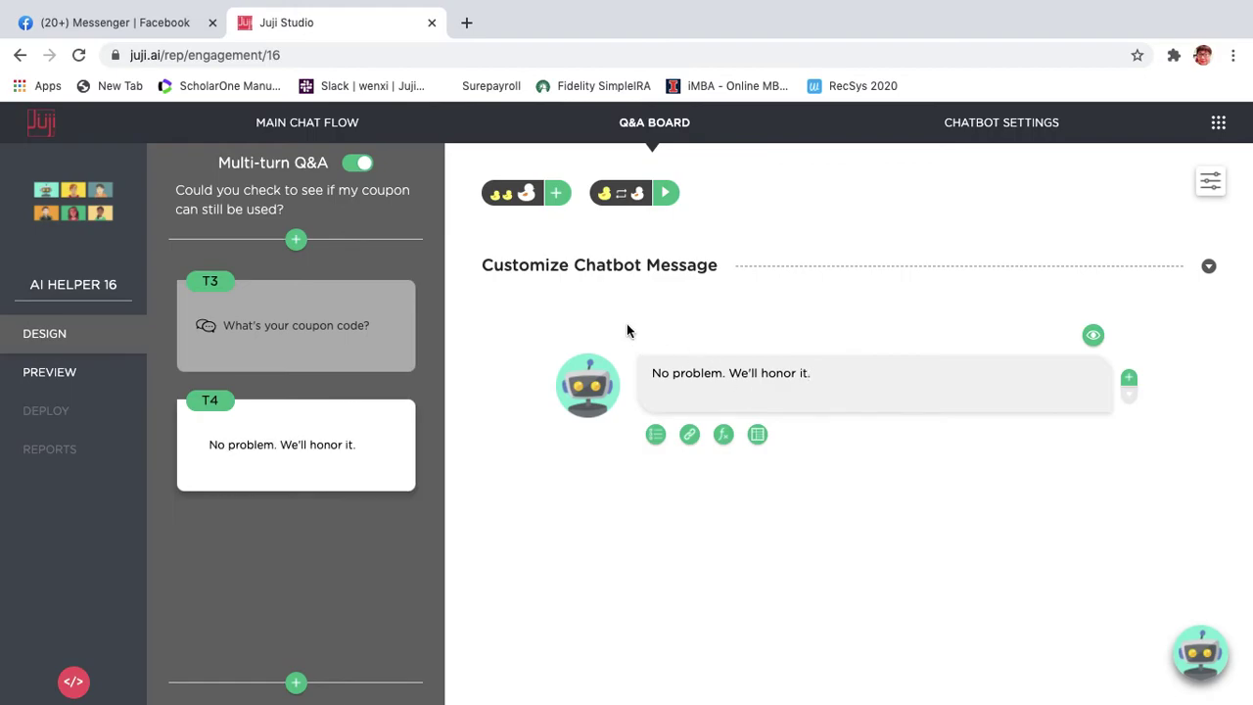
Return to the Q&A table, submit the coupon Q&A pair and dismiss the instructions pop-up.
left_click(654, 125)
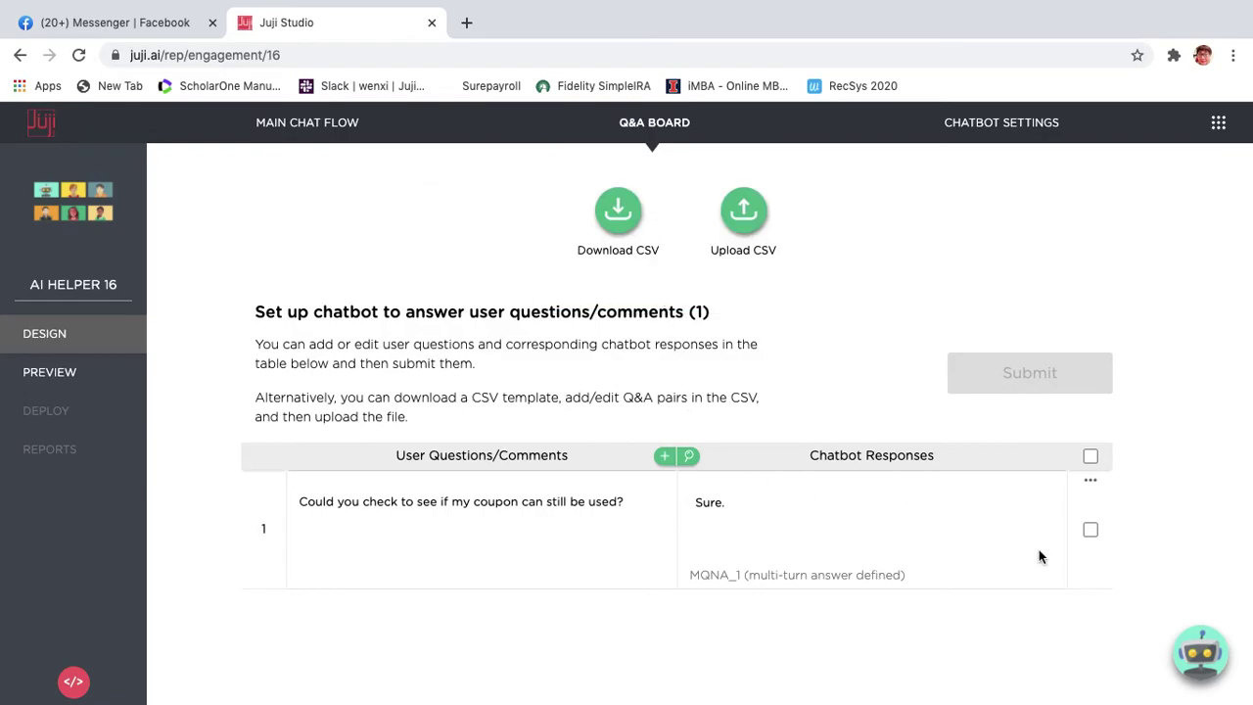
left_click(1090, 530)
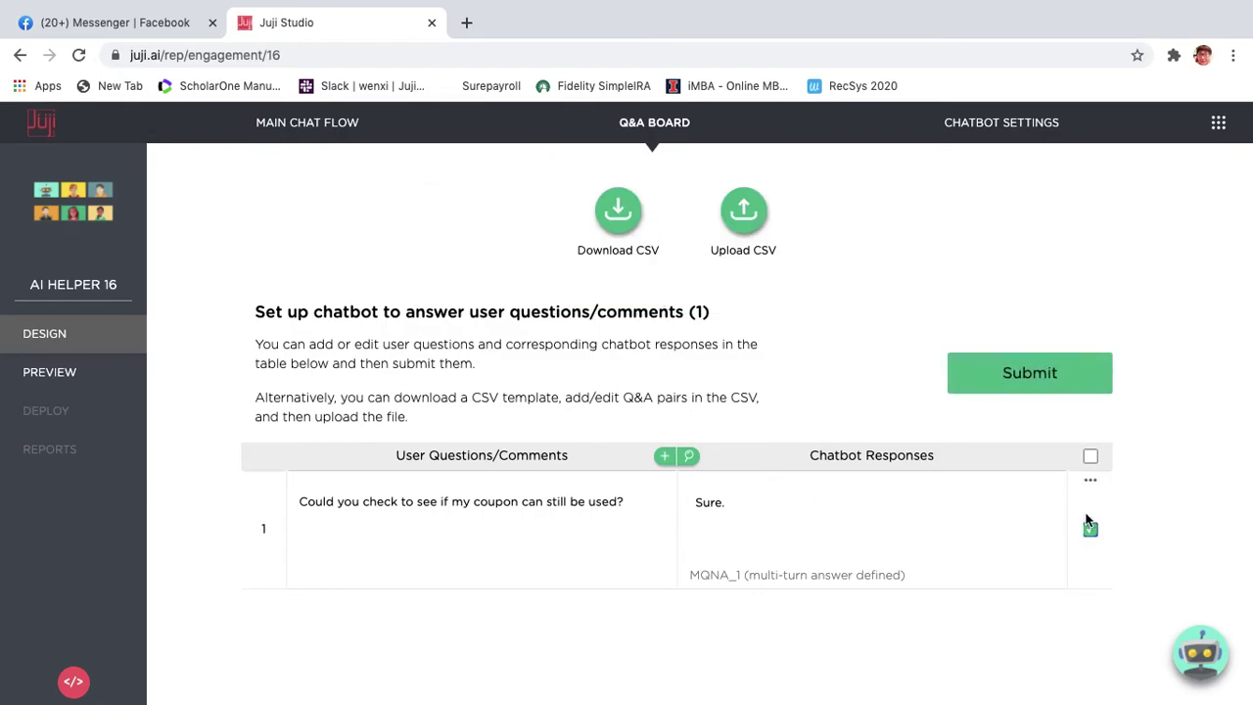
left_click(1043, 384)
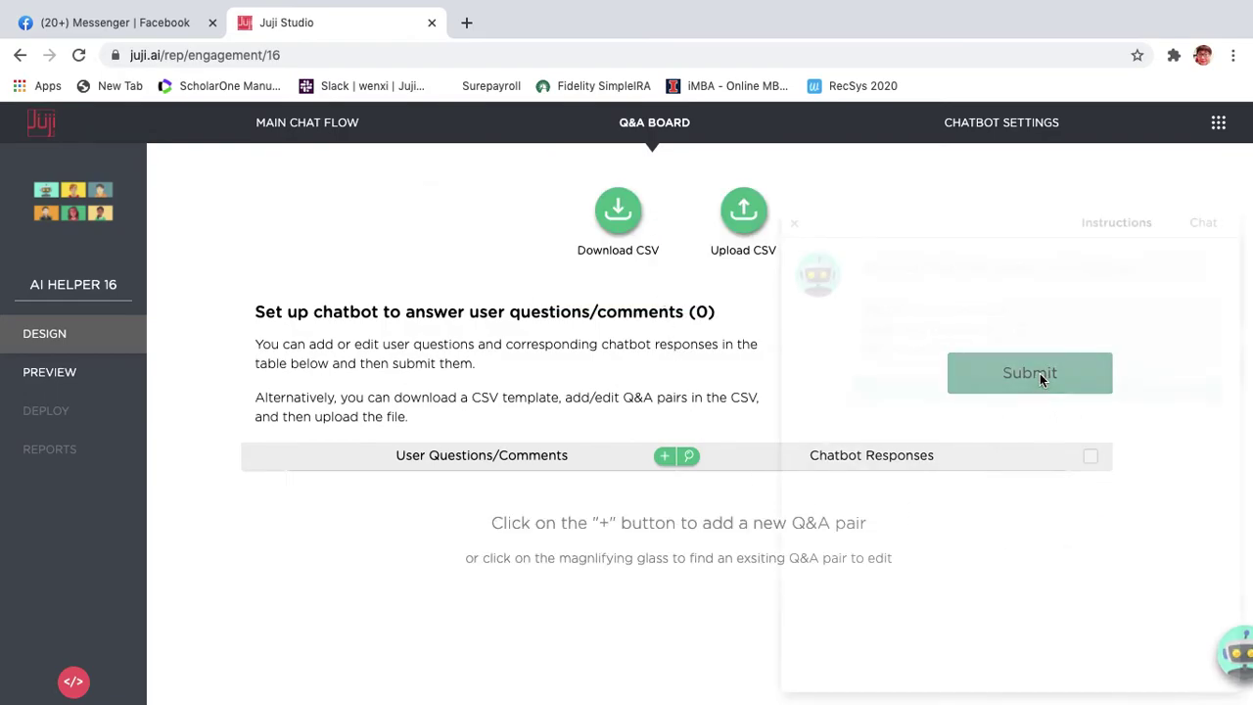
left_click(795, 227)
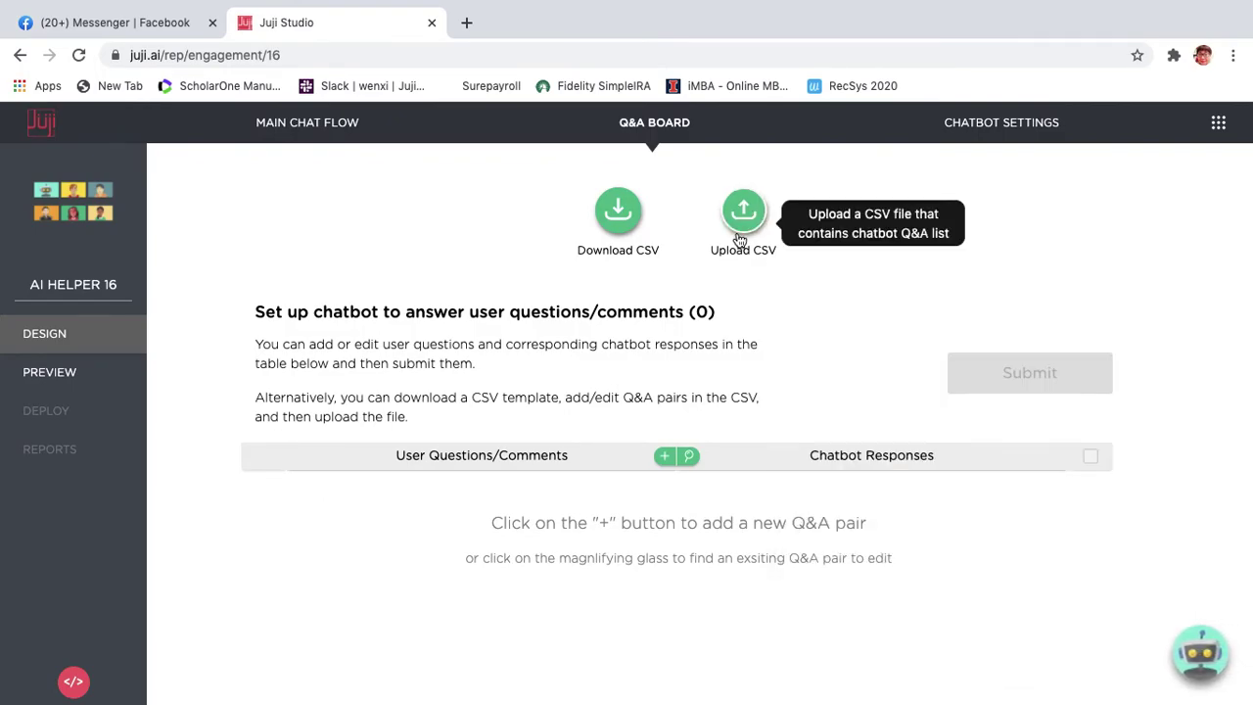
Preview the chatbot, choose "Reserve a table", and answer its follow-up question with "I'd like to reserve for 5 people".
left_click(88, 371)
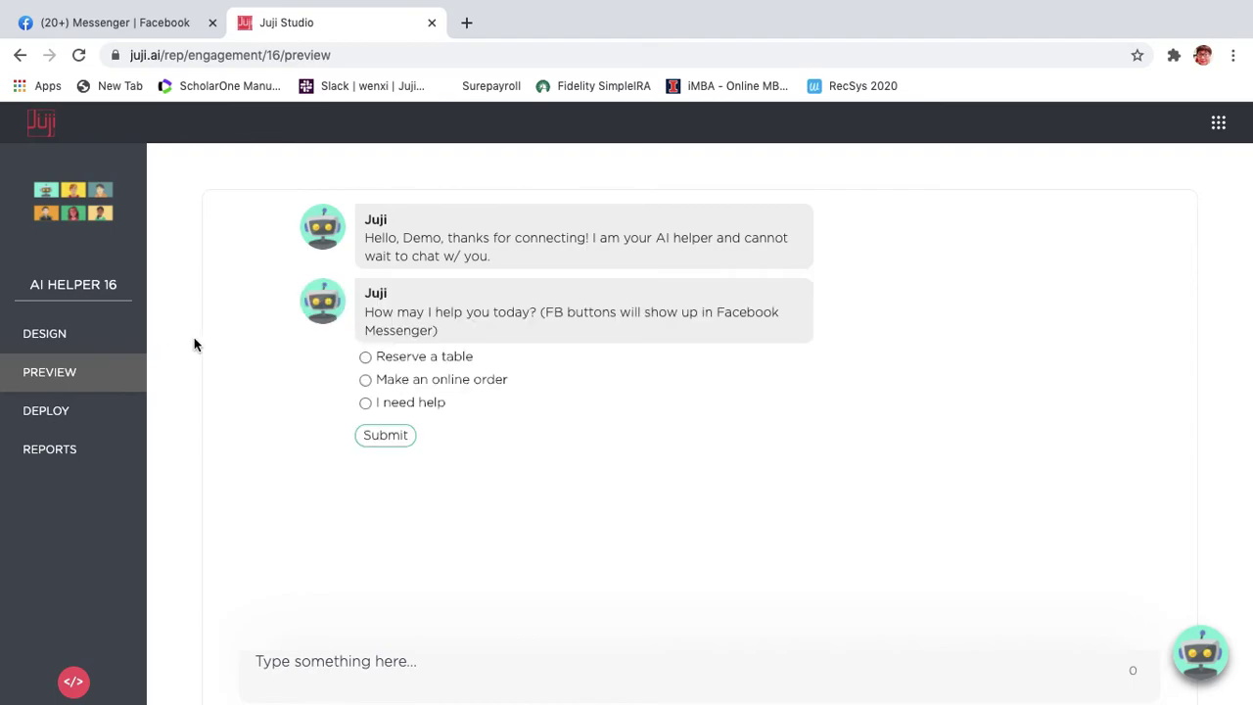
left_click(366, 358)
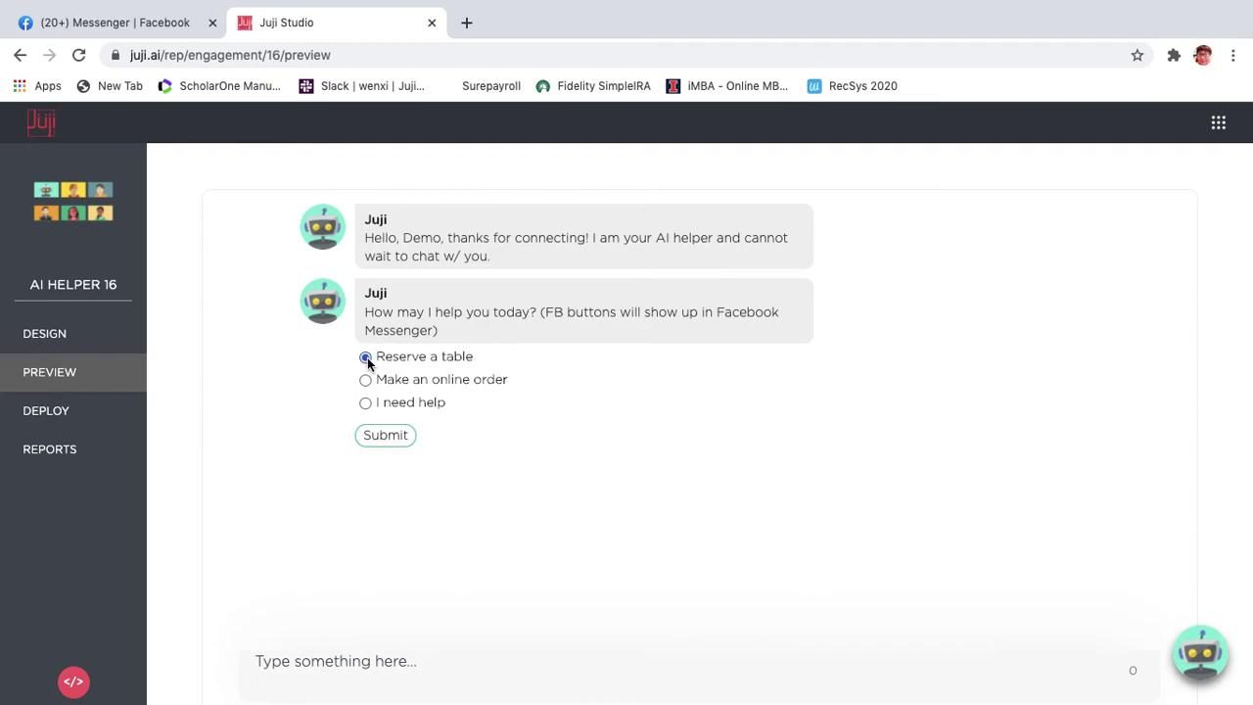
left_click(386, 436)
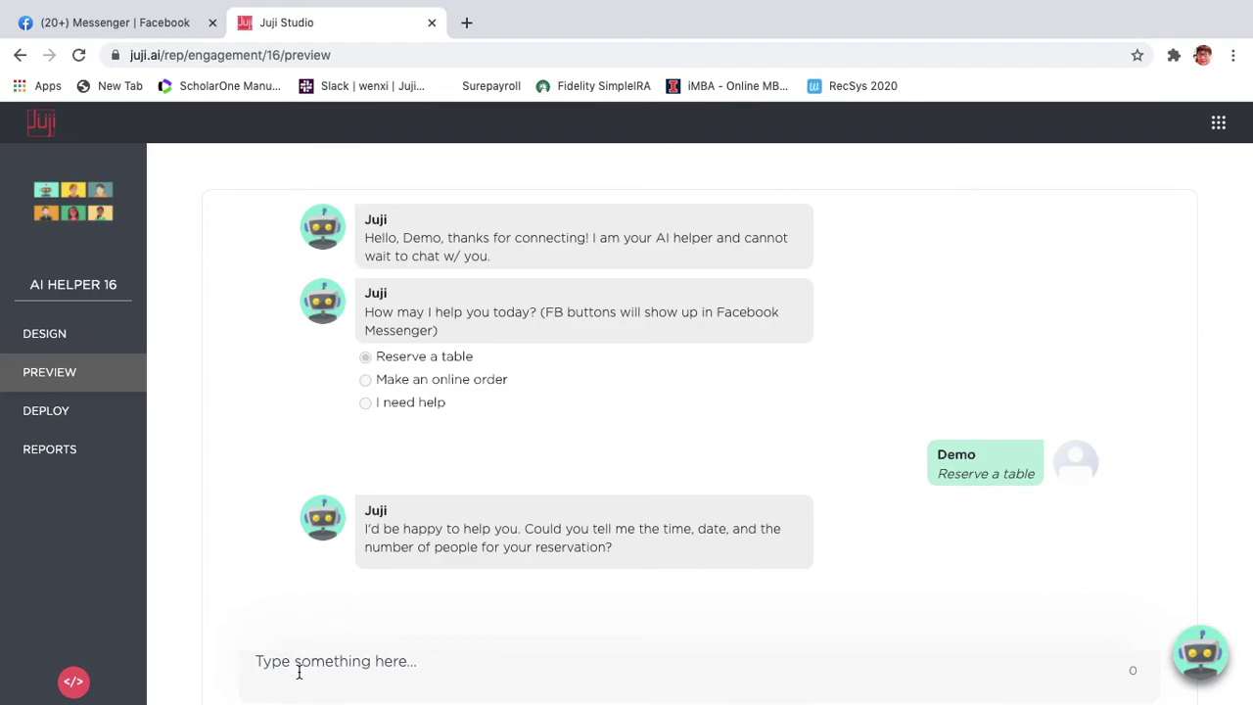
type("I'd like ")
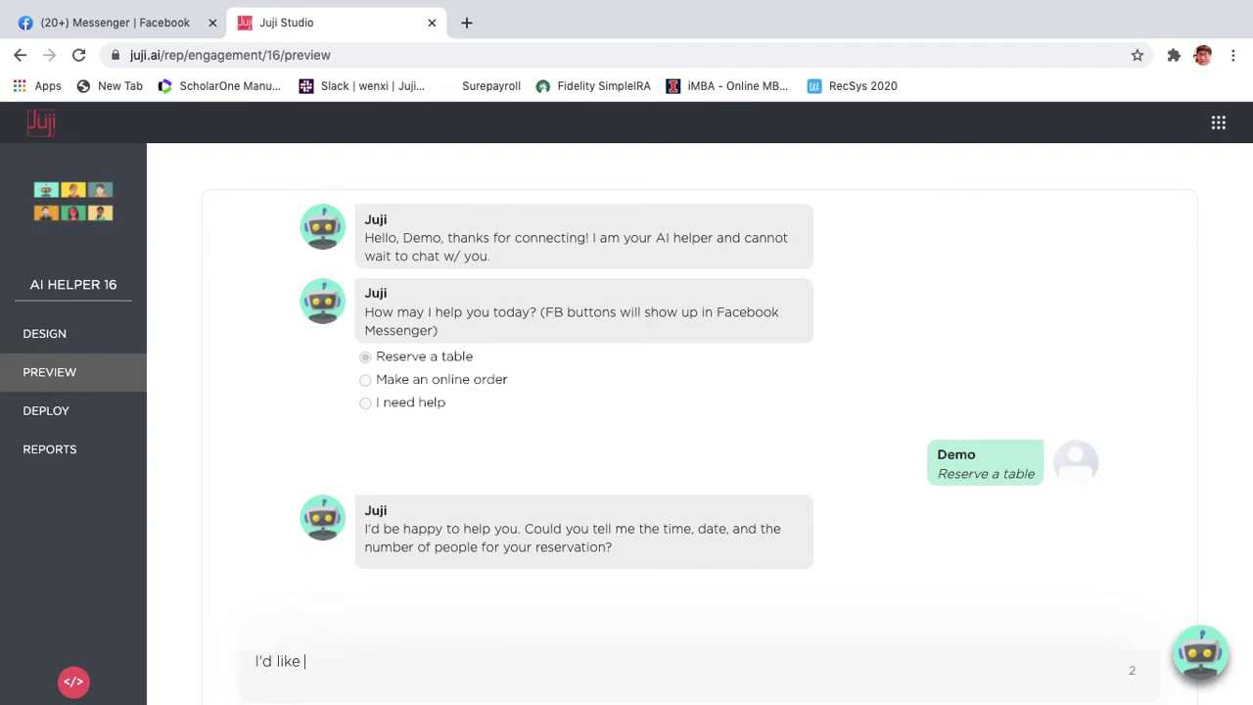
type("to reserve for 5 peo")
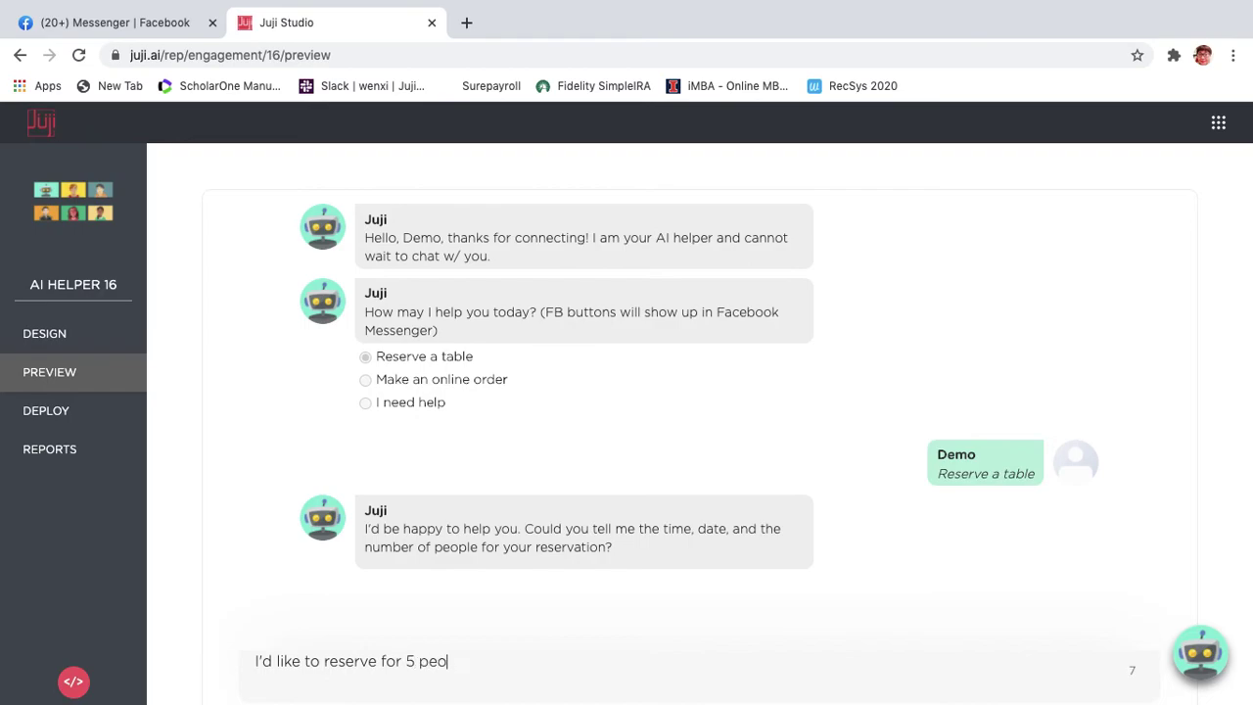
type("ple")
key("Return")
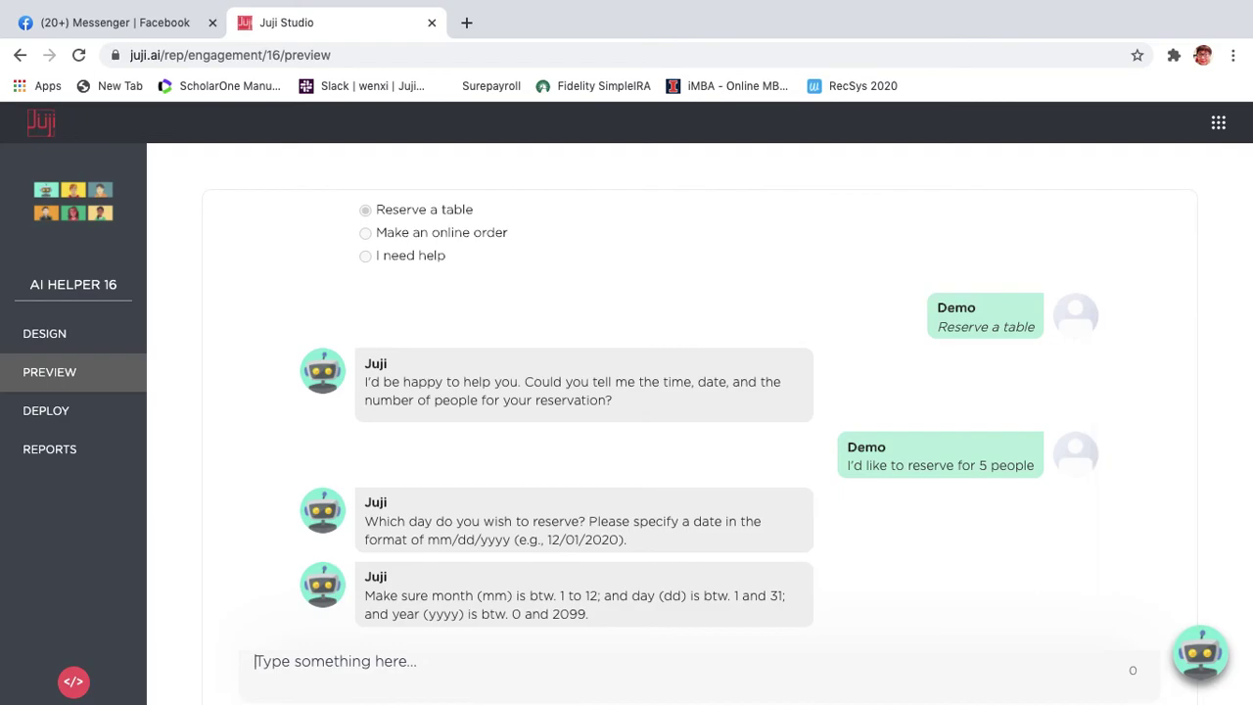
Ask the previewed chatbot "Do you offer birthday perks?" in the middle of the reservation.
type("Do you offer")
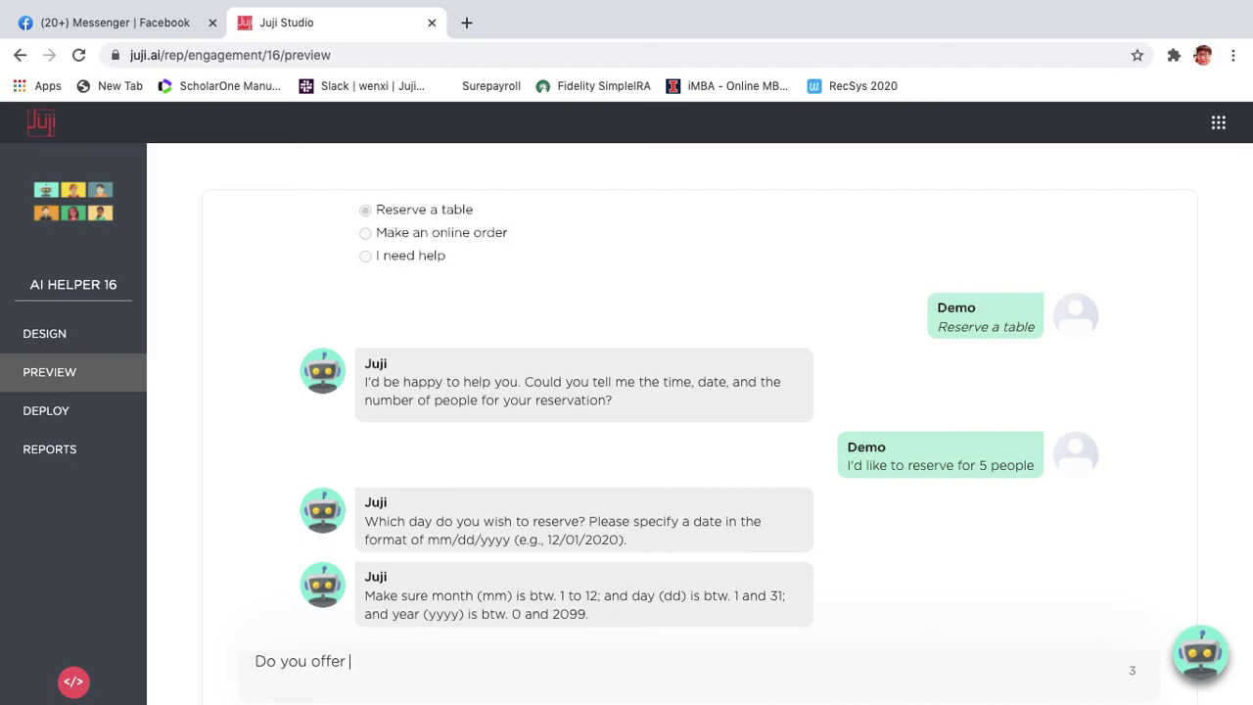
type(" i")
key("BackSpace")
type("birthday perks?")
key("Return")
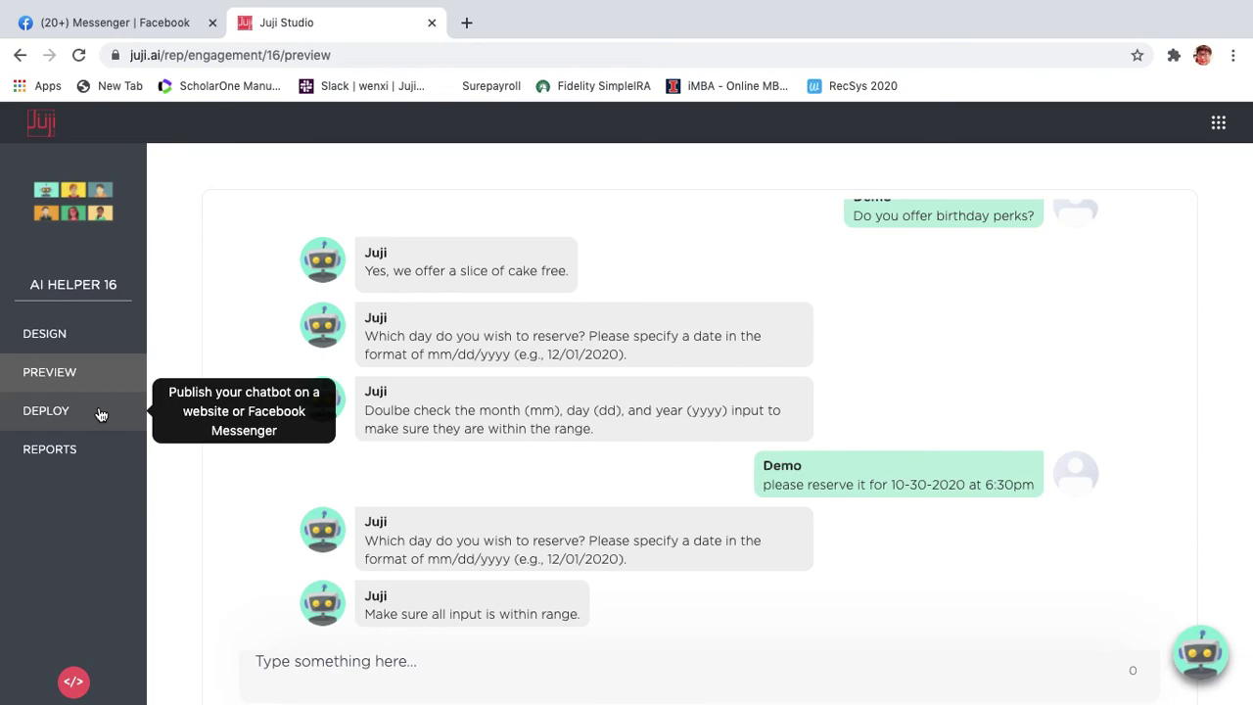
Start the Facebook Messenger deployment by continuing with Facebook, and switch to the Messenger chat with the Juji Chatbot Live Demo page.
left_click(99, 412)
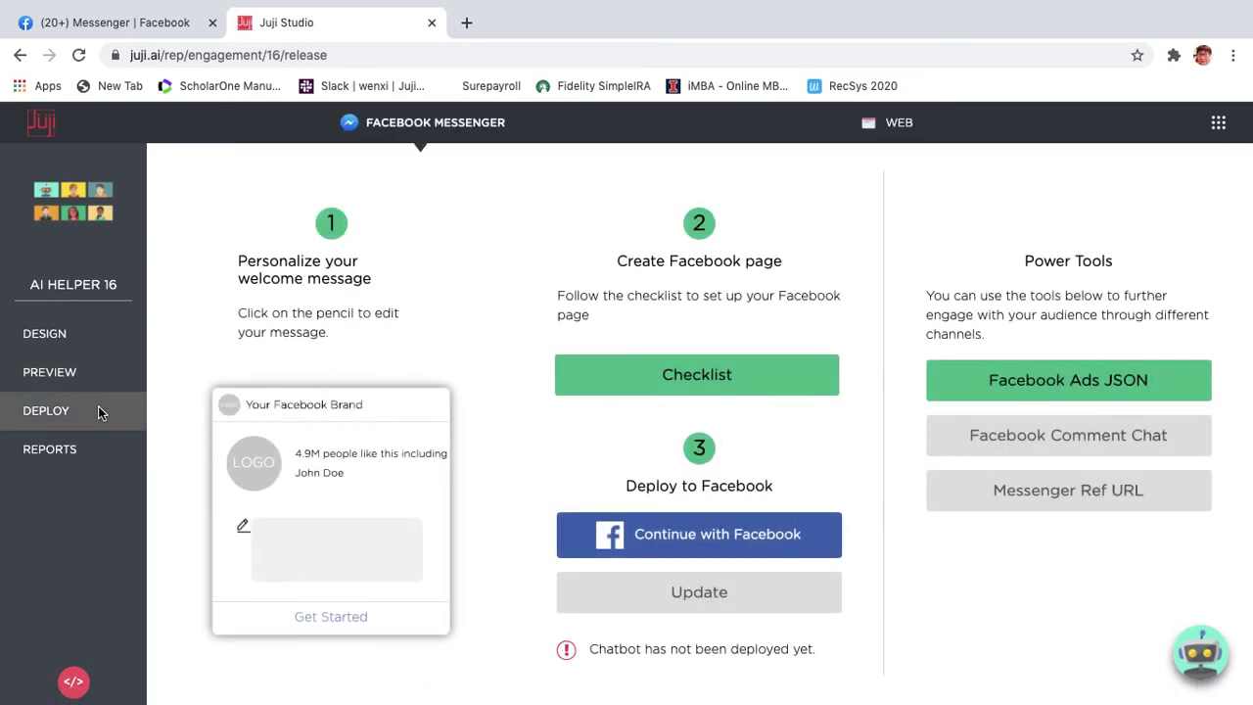
left_click(703, 541)
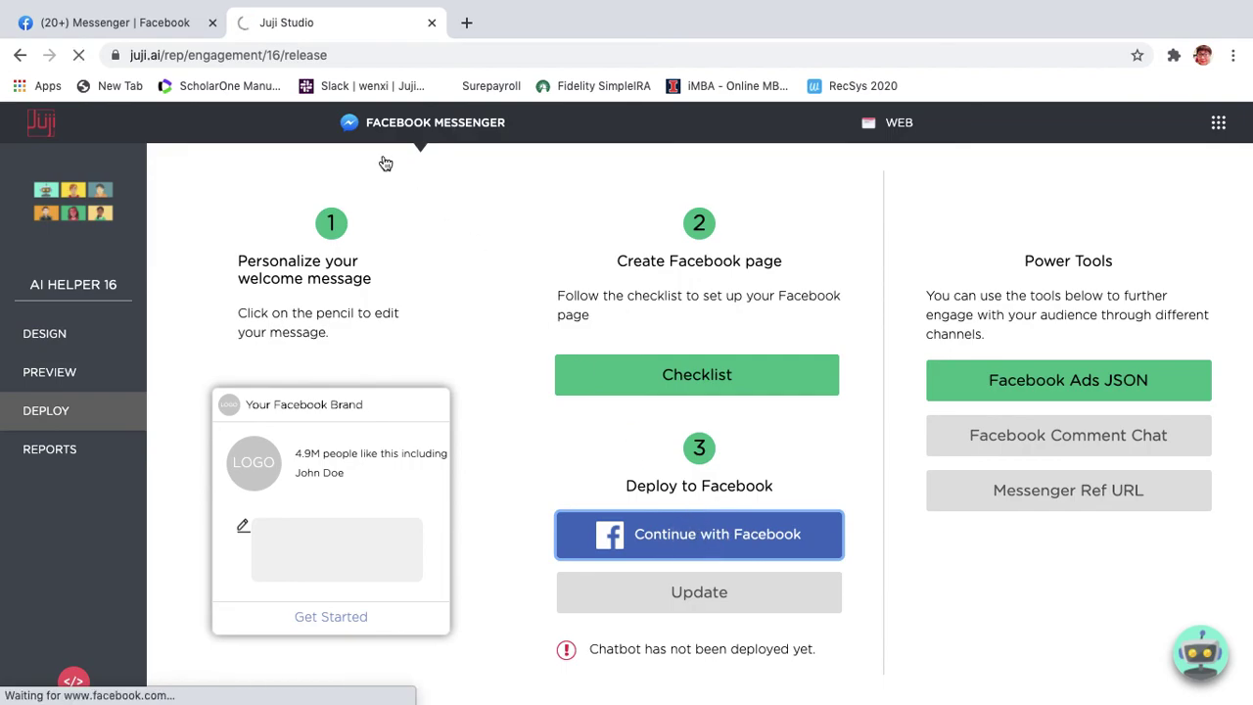
left_click(162, 27)
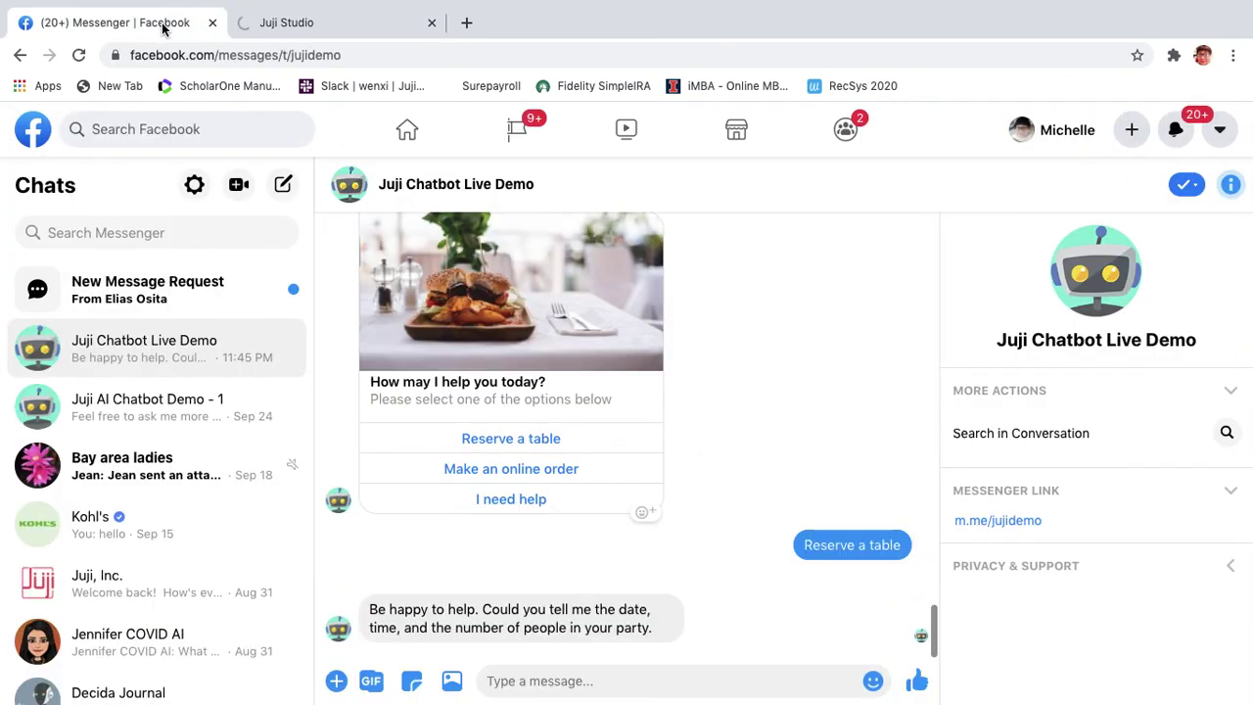